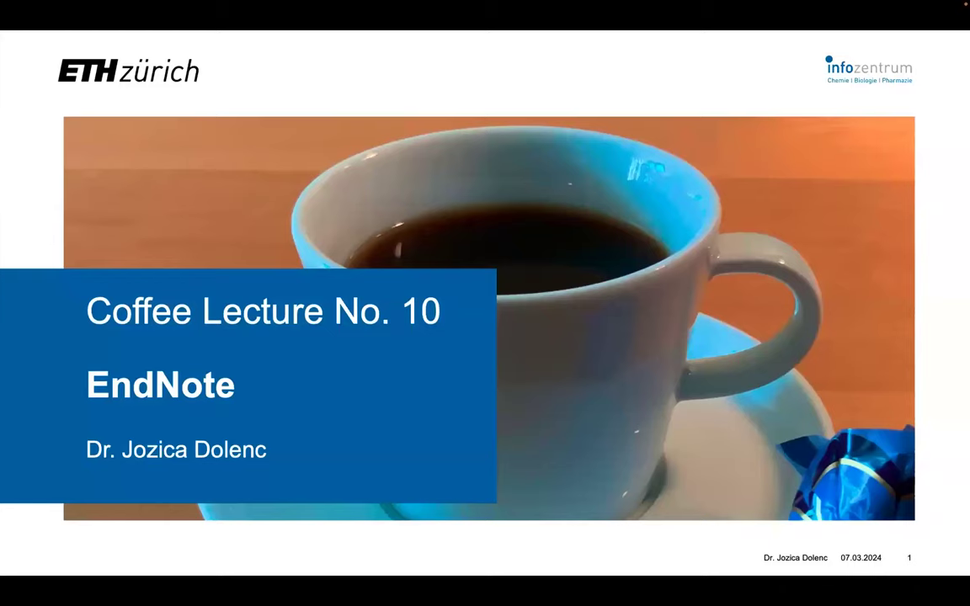
End the slide show on the EndNote slide, minimise the presentation and switch to EndNote 21.
{"action": "key", "text": "Right"}
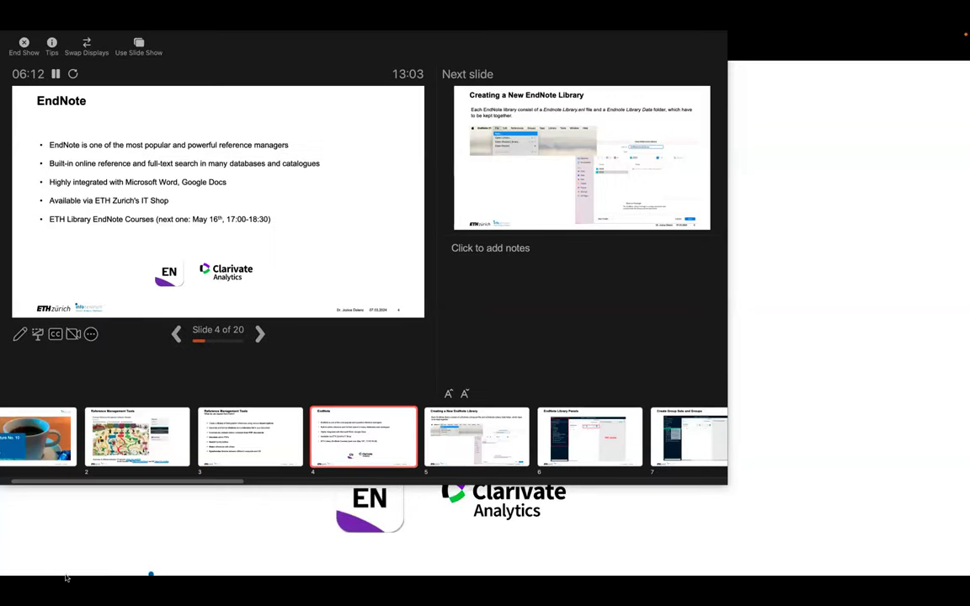
{"action": "key", "text": "Escape"}
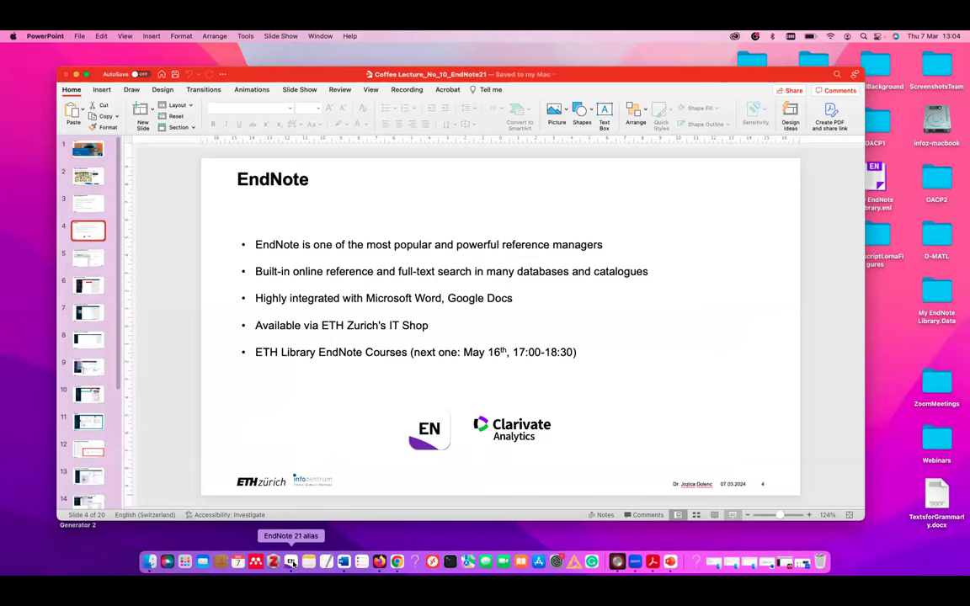
{"action": "left_click", "coordinate": [75, 74]}
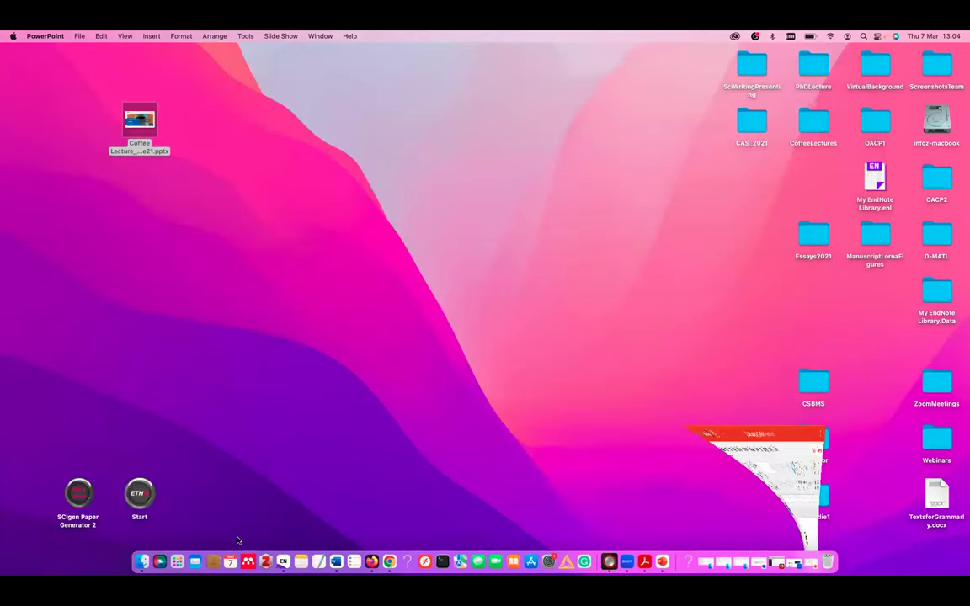
{"action": "left_click", "coordinate": [282, 564]}
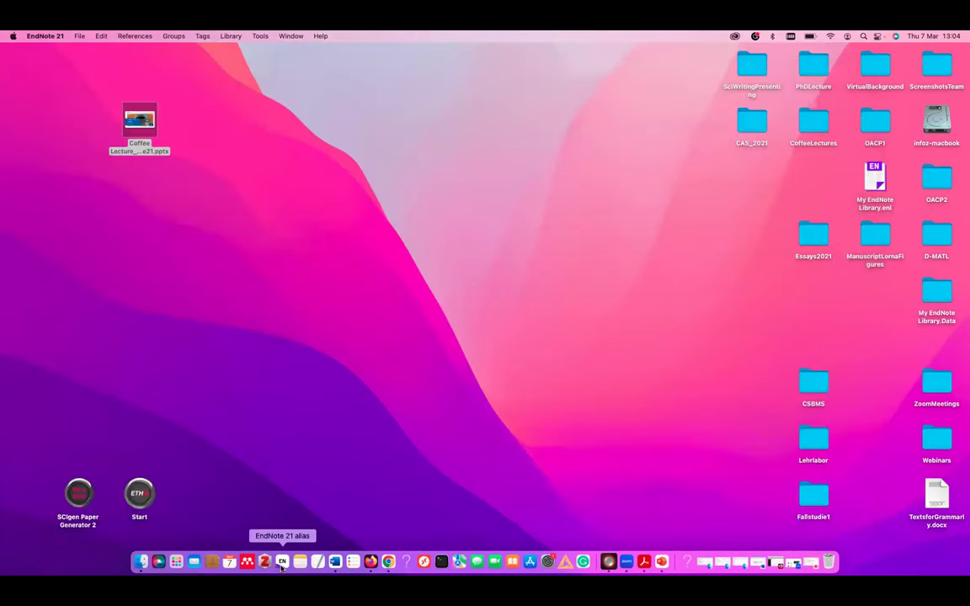
Start a new reference library and name it CoffeeLectures.
{"action": "left_click", "coordinate": [79, 36]}
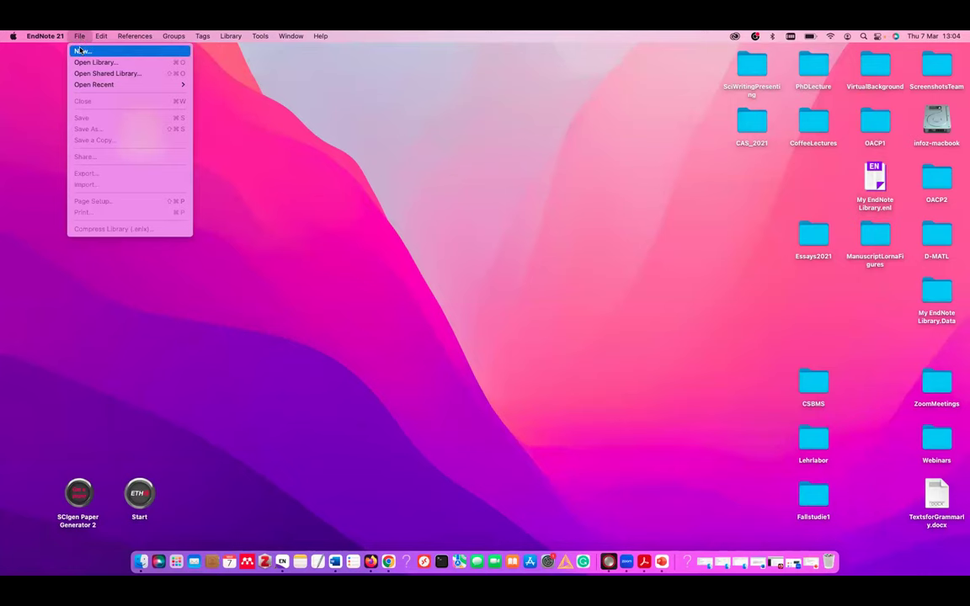
{"action": "left_click", "coordinate": [80, 52]}
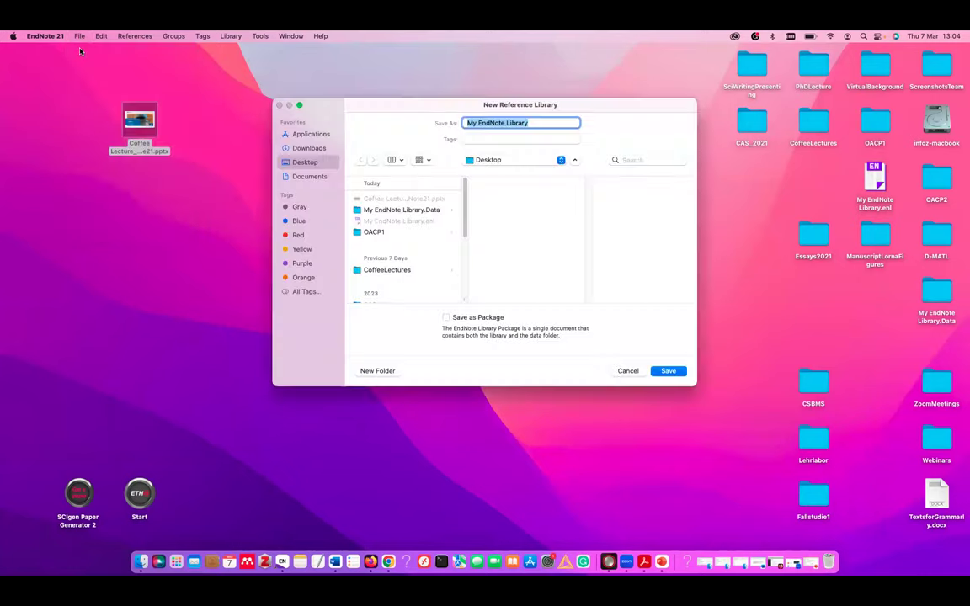
{"action": "key", "text": "BackSpace"}
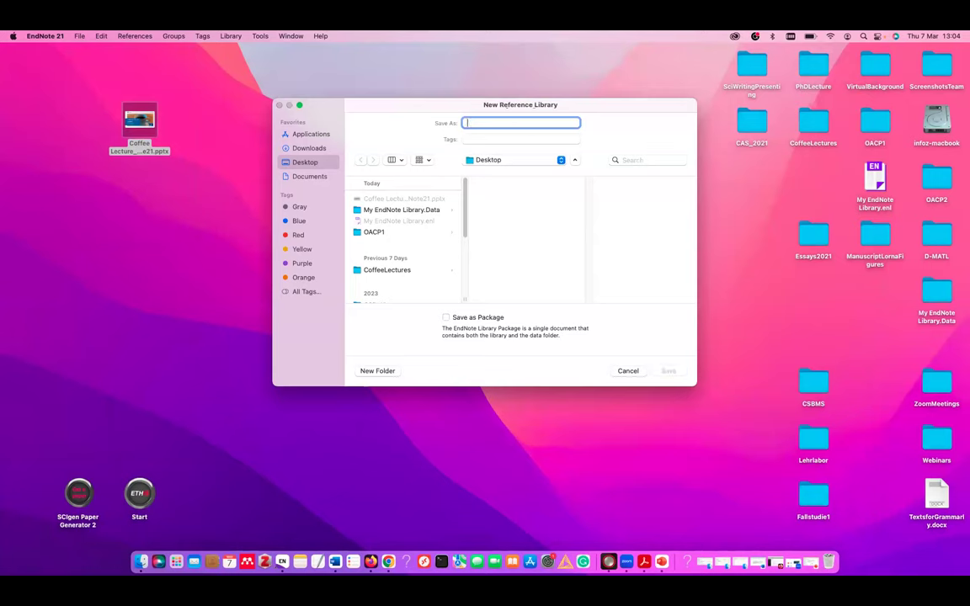
{"action": "type", "text": "Coffee"}
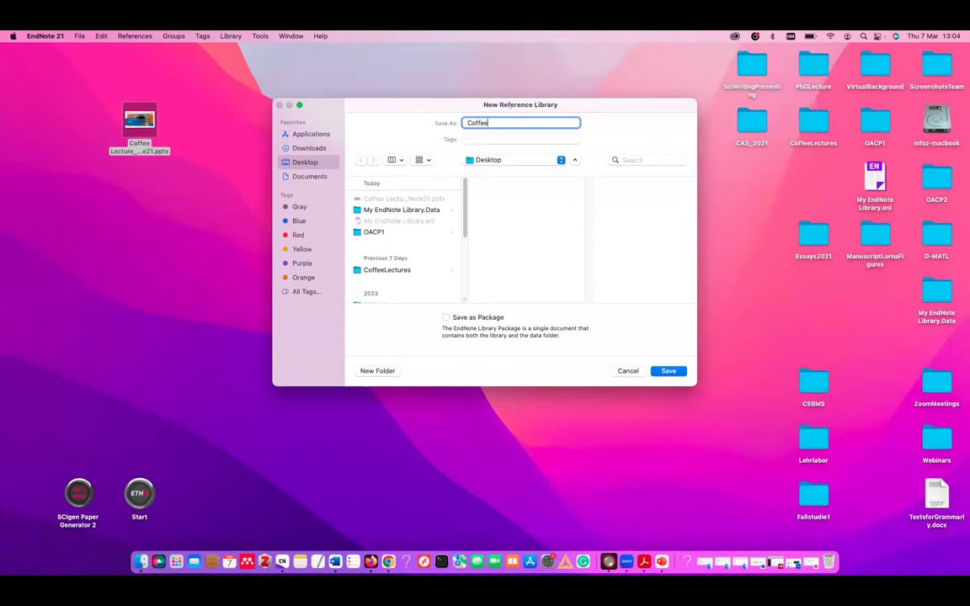
{"action": "type", "text": "Lectures"}
Save the new library in the CoffeeLectures > EndNote > 2024 folder on the Desktop and enlarge its window to nearly fill the screen.
{"action": "left_click", "coordinate": [532, 162]}
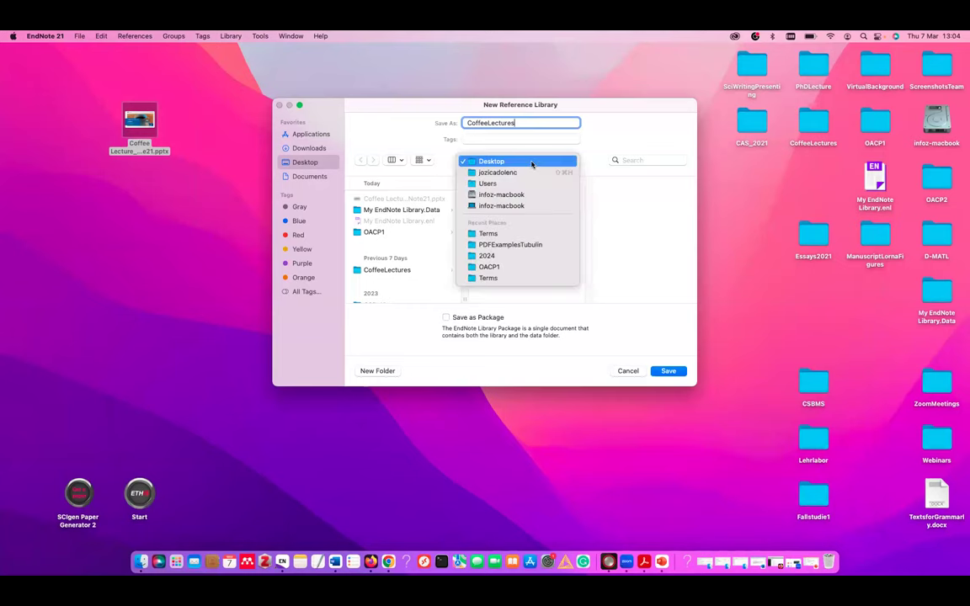
{"action": "left_click", "coordinate": [383, 257]}
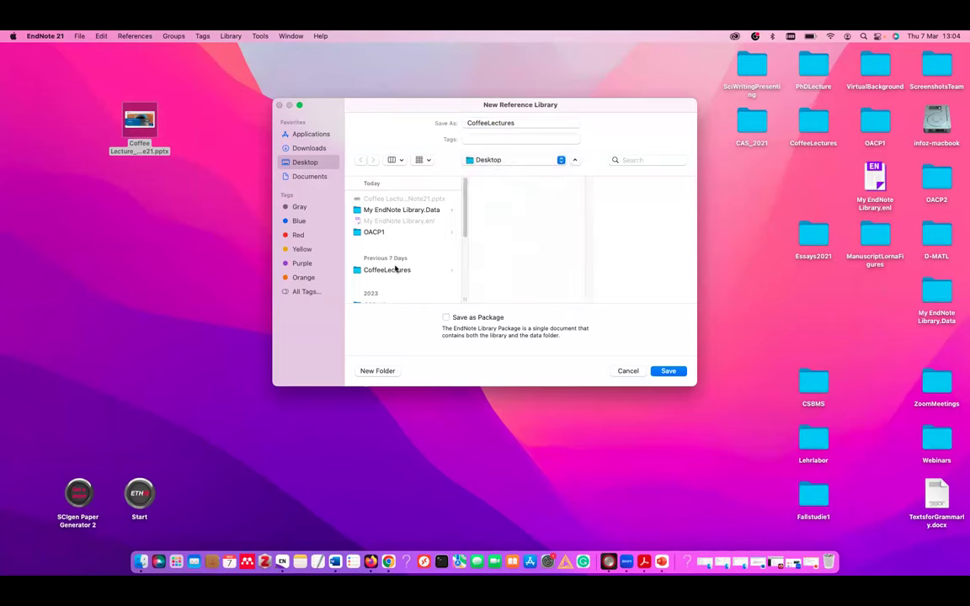
{"action": "left_click", "coordinate": [387, 269]}
{"action": "left_click", "coordinate": [496, 199]}
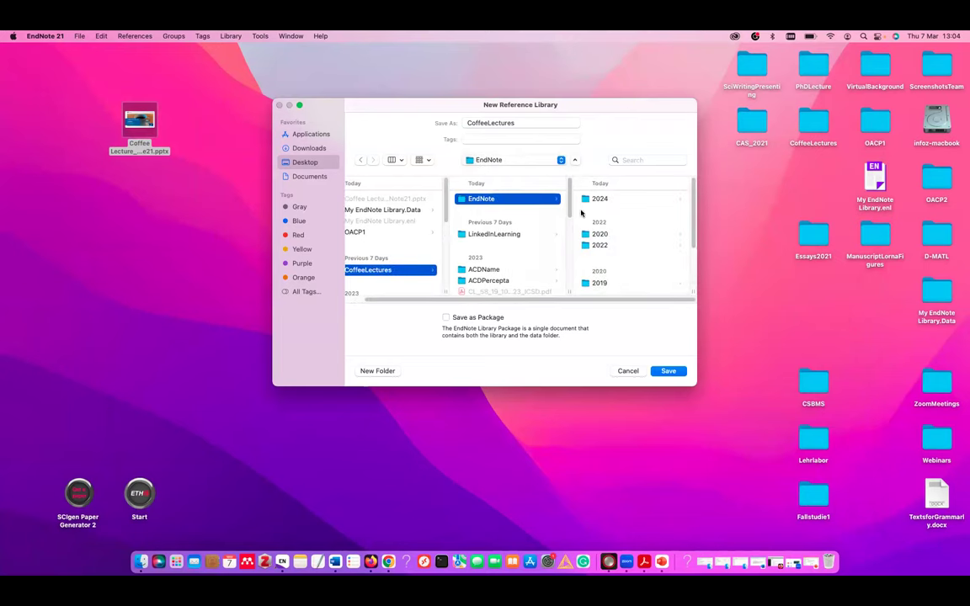
{"action": "left_click", "coordinate": [598, 199]}
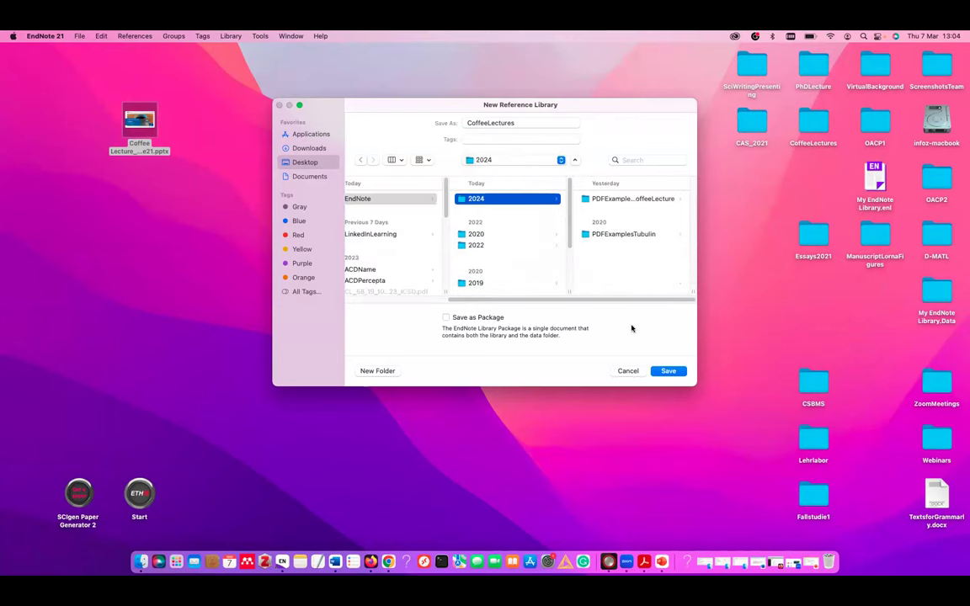
{"action": "left_click", "coordinate": [667, 371]}
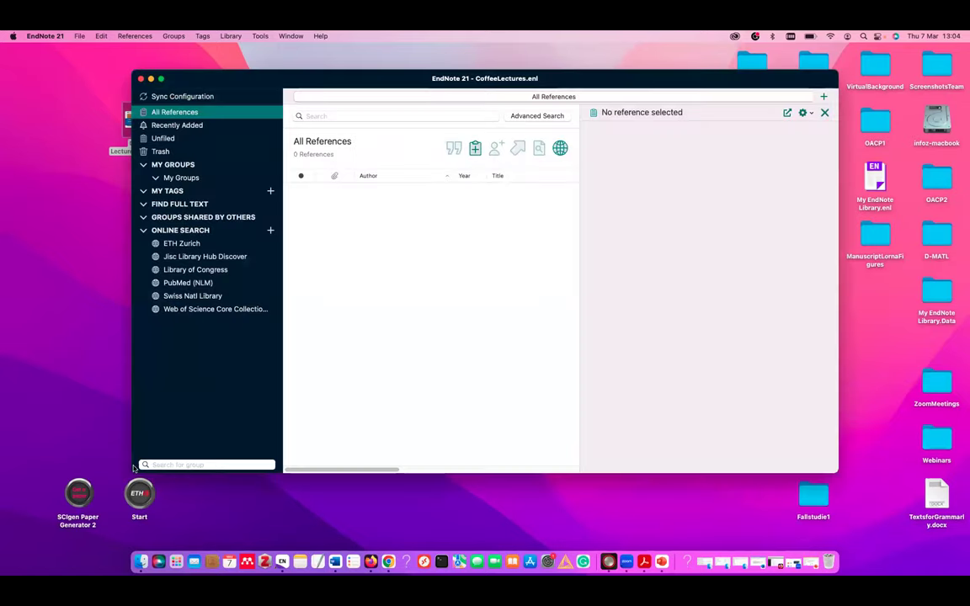
{"action": "left_click_drag", "start_coordinate": [123, 421], "coordinate": [33, 523]}
{"action": "left_click_drag", "start_coordinate": [834, 72], "coordinate": [958, 49]}
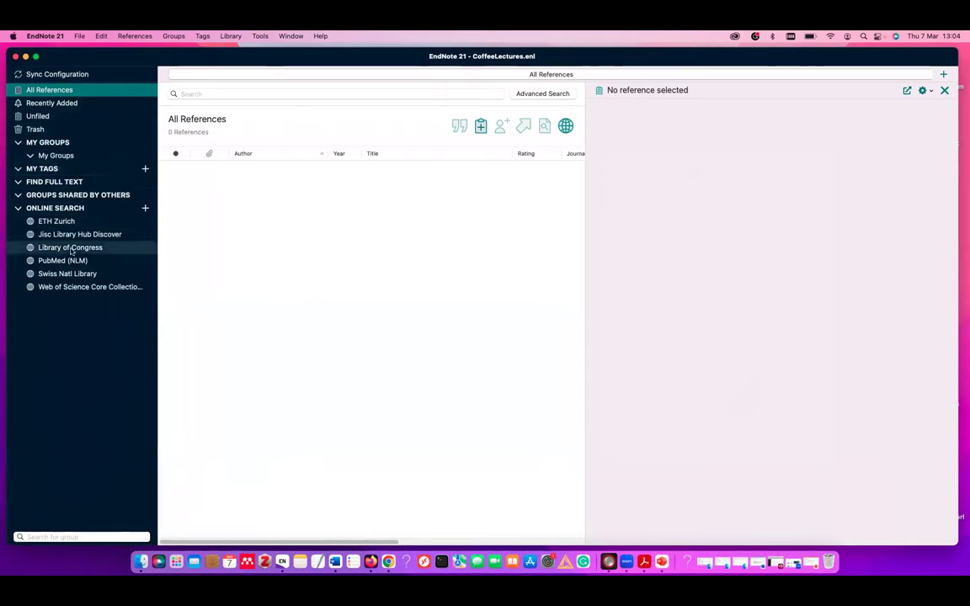
Browse the list of available online search connections, closing it without adding one.
{"action": "left_click", "coordinate": [144, 208]}
{"action": "scroll", "coordinate": [344, 193], "scroll_direction": "up", "scroll_amount": 15}
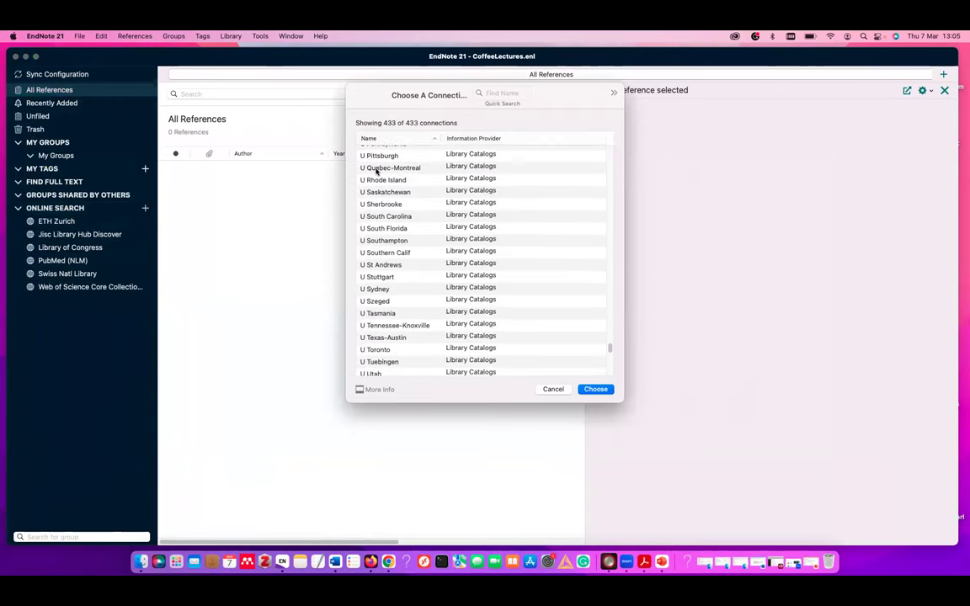
{"action": "scroll", "coordinate": [376, 171], "scroll_direction": "down", "scroll_amount": 15}
{"action": "left_click", "coordinate": [552, 389]}
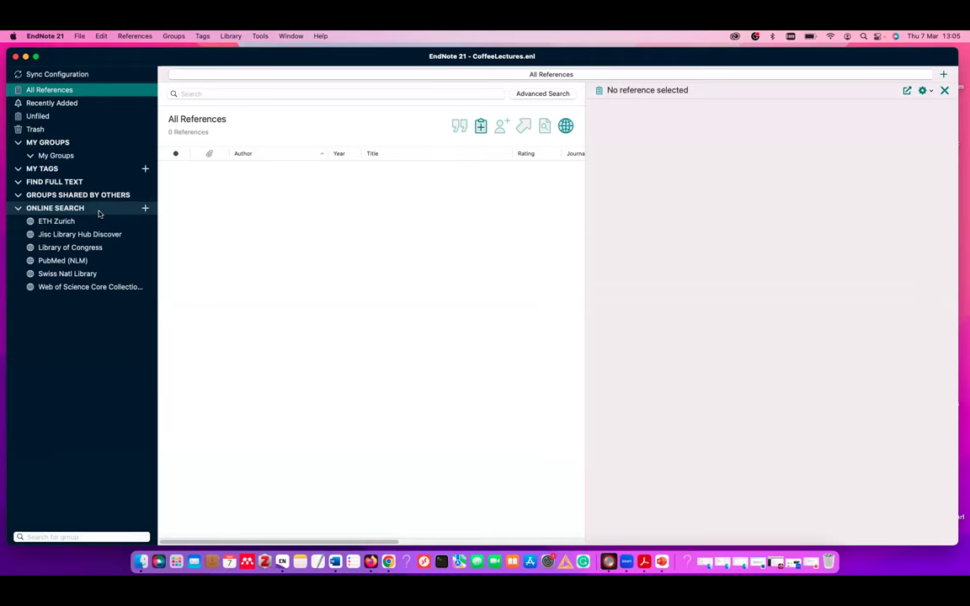
{"action": "left_click", "coordinate": [145, 208]}
{"action": "scroll", "coordinate": [478, 234], "scroll_direction": "up", "scroll_amount": 5}
{"action": "scroll", "coordinate": [478, 234], "scroll_direction": "up", "scroll_amount": 4}
{"action": "left_click", "coordinate": [553, 389]}
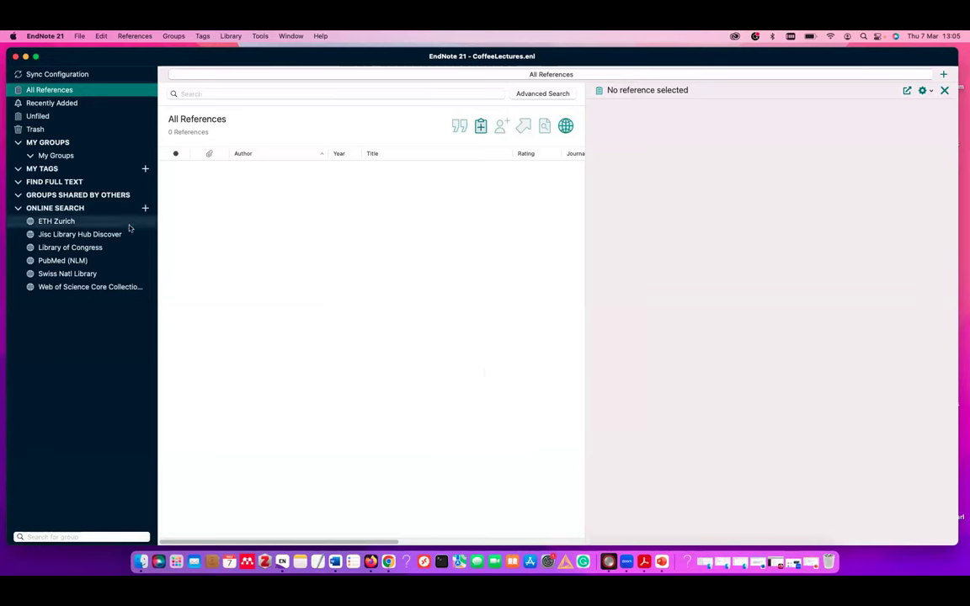
Create a group named Tubulin in the My Groups set.
{"action": "right_click", "coordinate": [57, 160]}
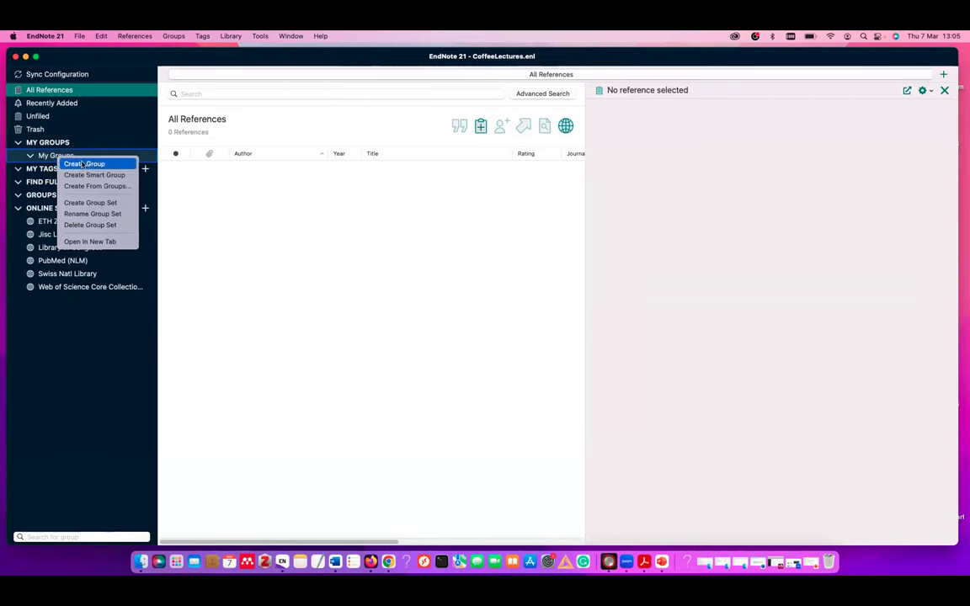
{"action": "left_click", "coordinate": [82, 164]}
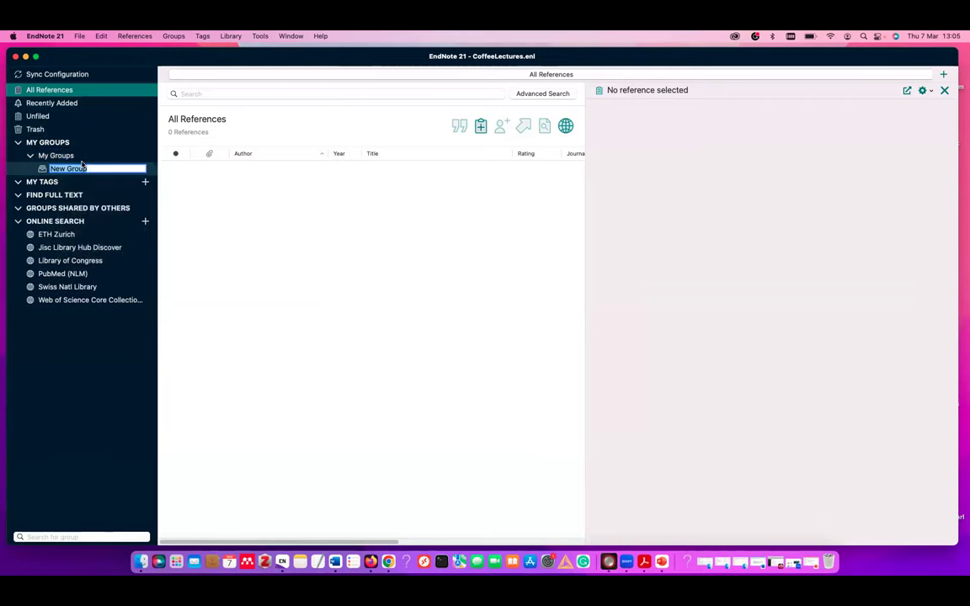
{"action": "key", "text": "BackSpace"}
{"action": "type", "text": "Tubulin"}
{"action": "key", "text": "Return"}
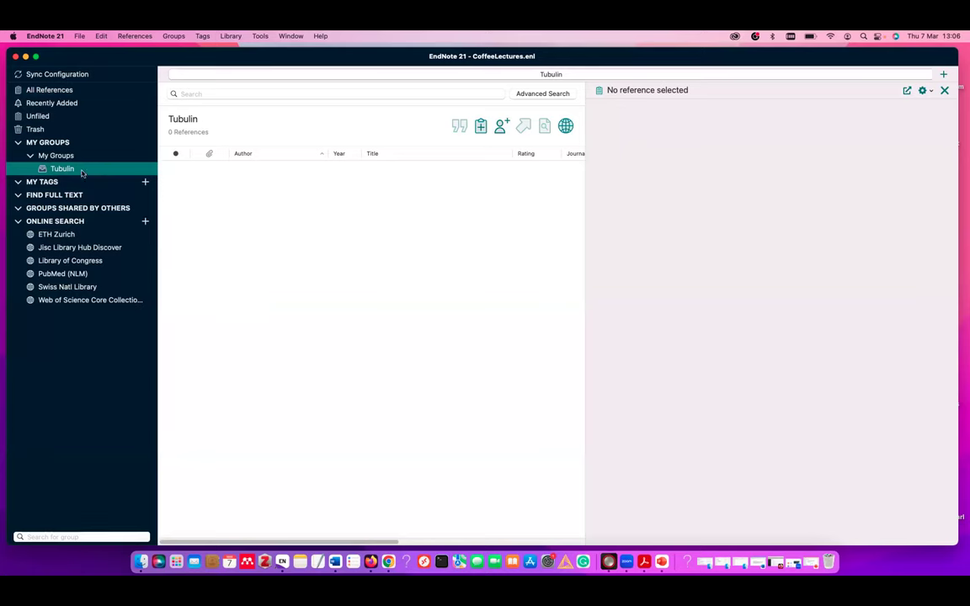
Import the PDFExamplesTubulin folder with the PDF File or Folder option, Discard Duplicates and No Translation.
{"action": "left_click", "coordinate": [79, 37]}
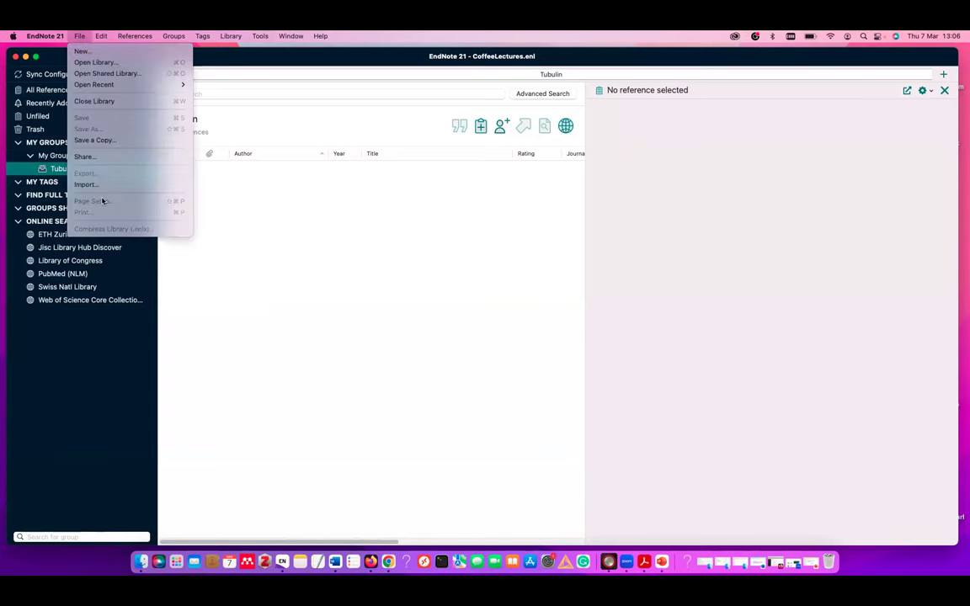
{"action": "left_click", "coordinate": [101, 185]}
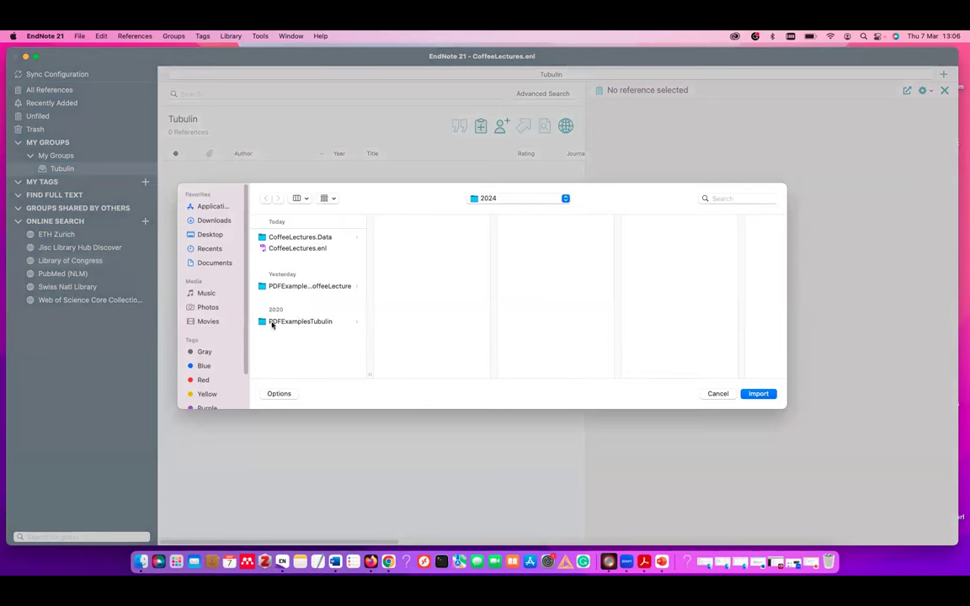
{"action": "left_click", "coordinate": [276, 322]}
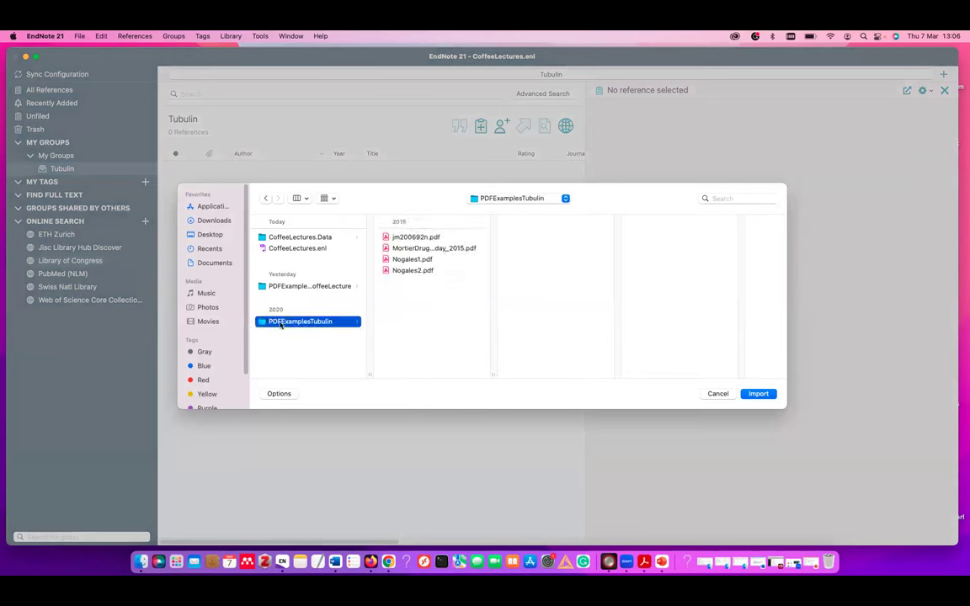
{"action": "left_click", "coordinate": [278, 393]}
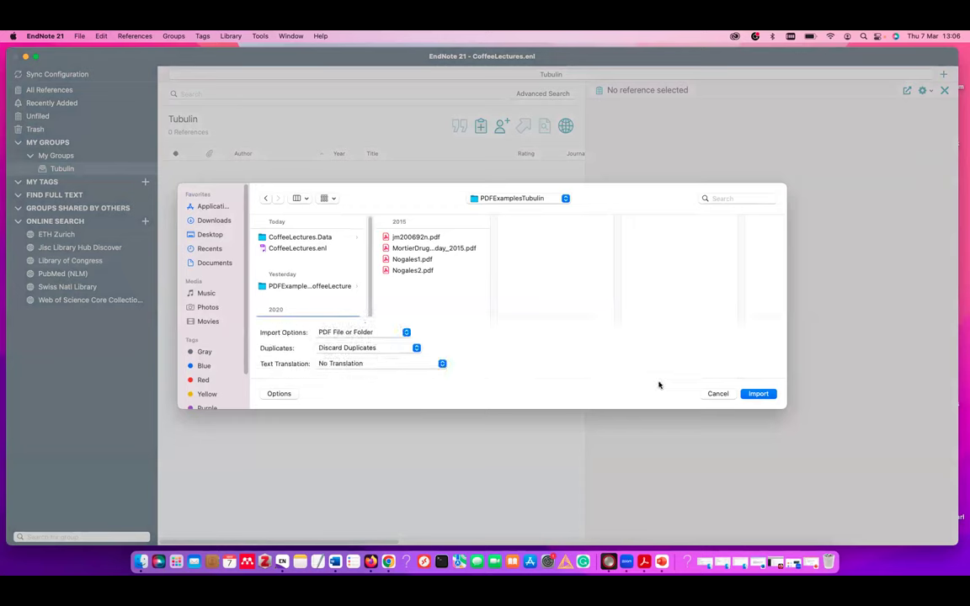
{"action": "left_click", "coordinate": [760, 394]}
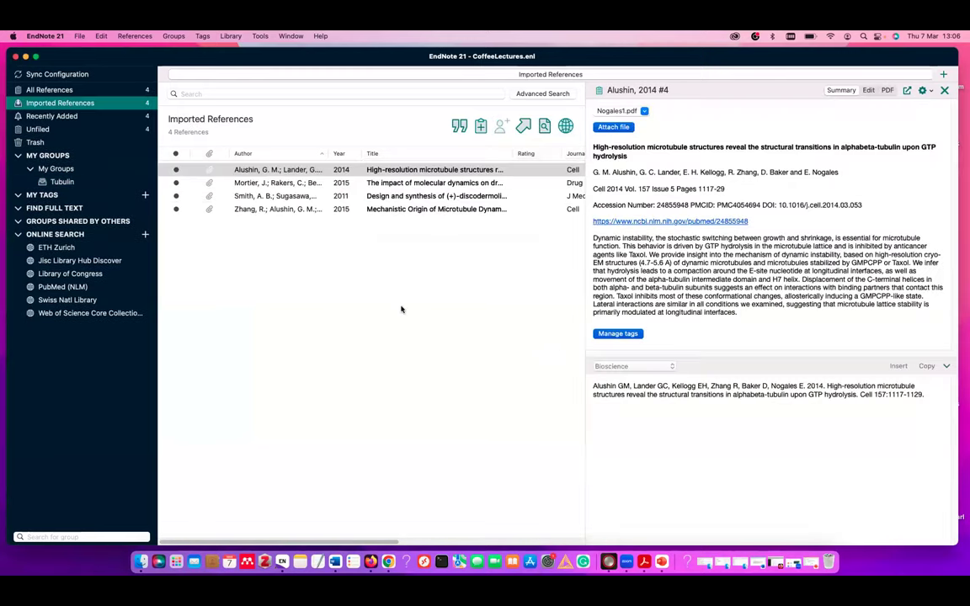
Examine the summary and all editable fields of the imported 2014 Cell reference on high-resolution microtubule structures.
{"action": "left_click", "coordinate": [401, 307]}
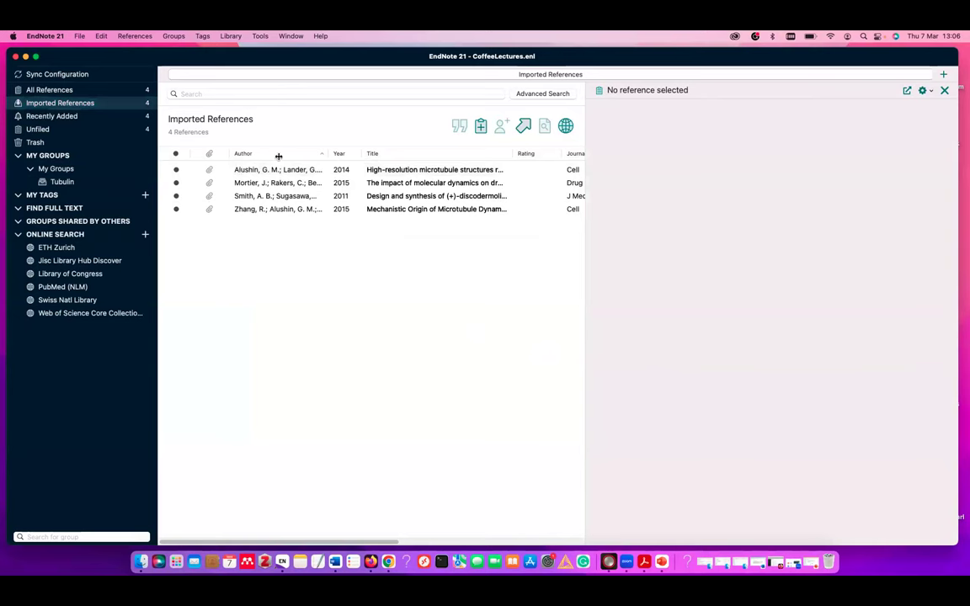
{"action": "left_click", "coordinate": [246, 170]}
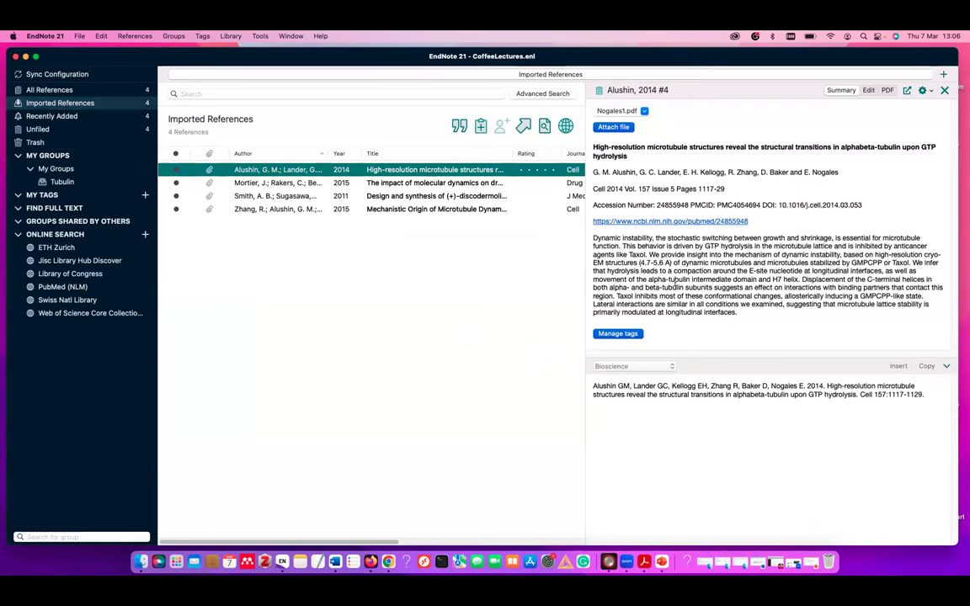
{"action": "left_click", "coordinate": [870, 91]}
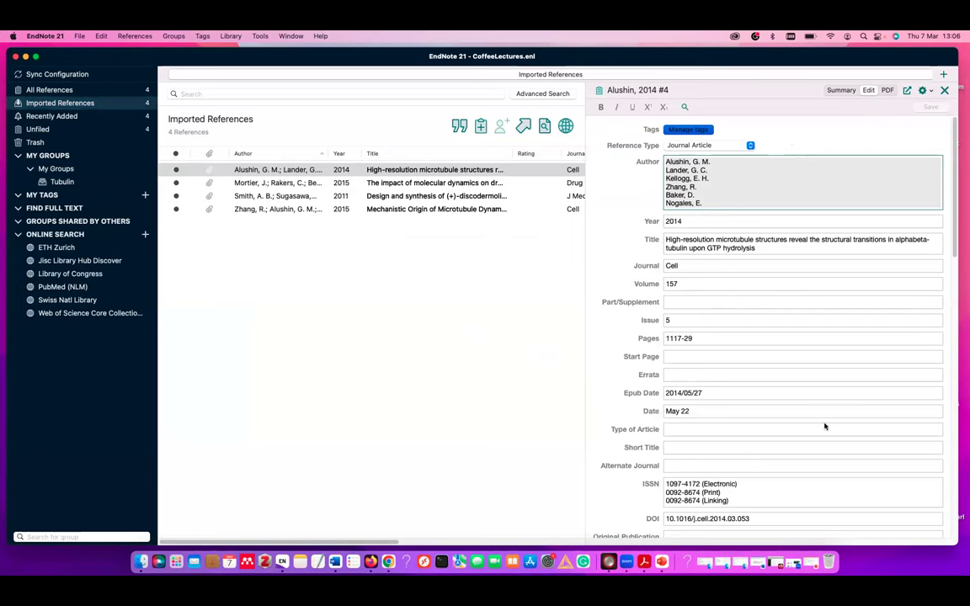
{"action": "scroll", "coordinate": [818, 425], "scroll_direction": "down", "scroll_amount": 7}
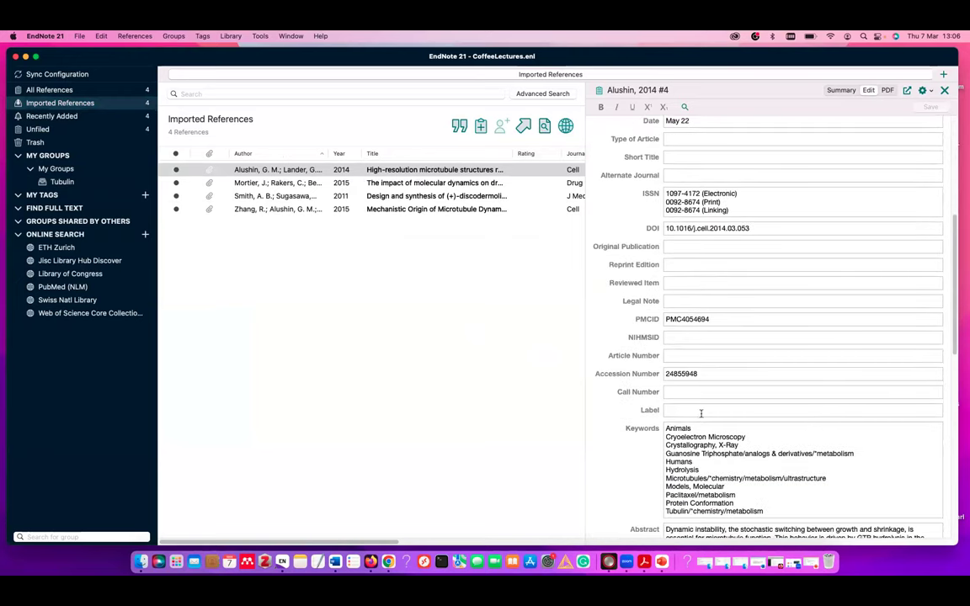
{"action": "scroll", "coordinate": [729, 418], "scroll_direction": "down", "scroll_amount": 2}
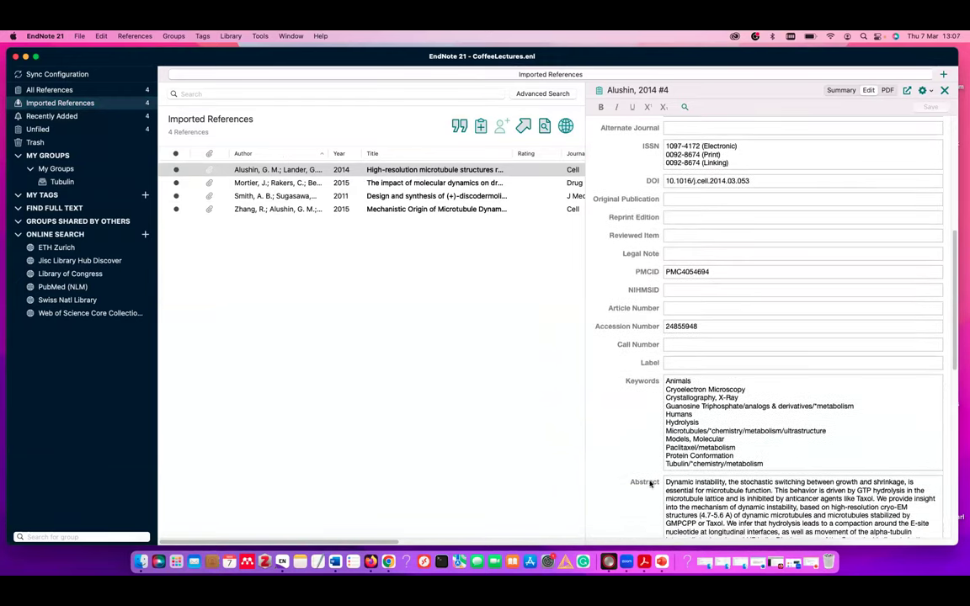
{"action": "scroll", "coordinate": [796, 448], "scroll_direction": "down", "scroll_amount": 6}
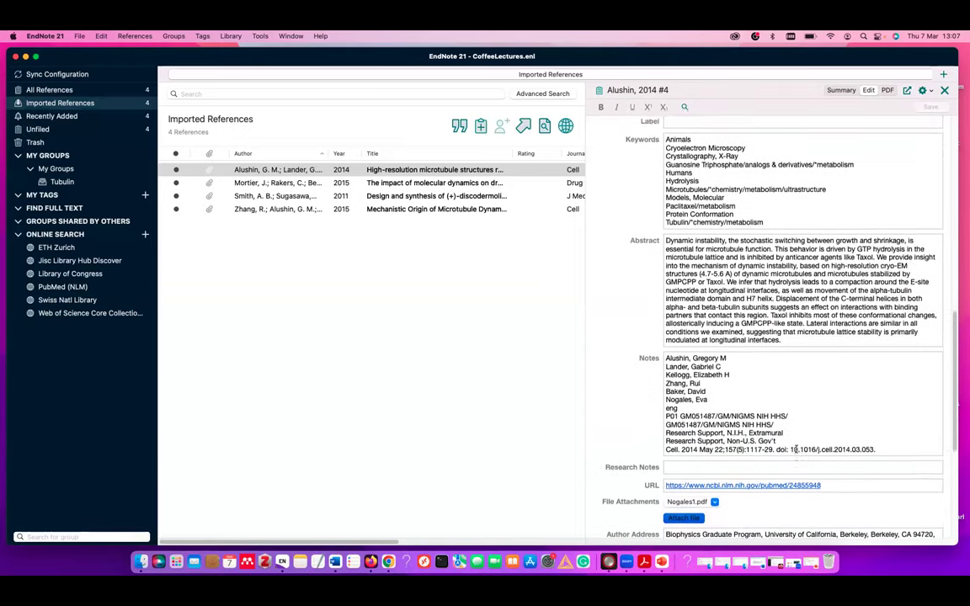
{"action": "scroll", "coordinate": [795, 450], "scroll_direction": "up", "scroll_amount": 3}
{"action": "scroll", "coordinate": [796, 449], "scroll_direction": "up", "scroll_amount": 15}
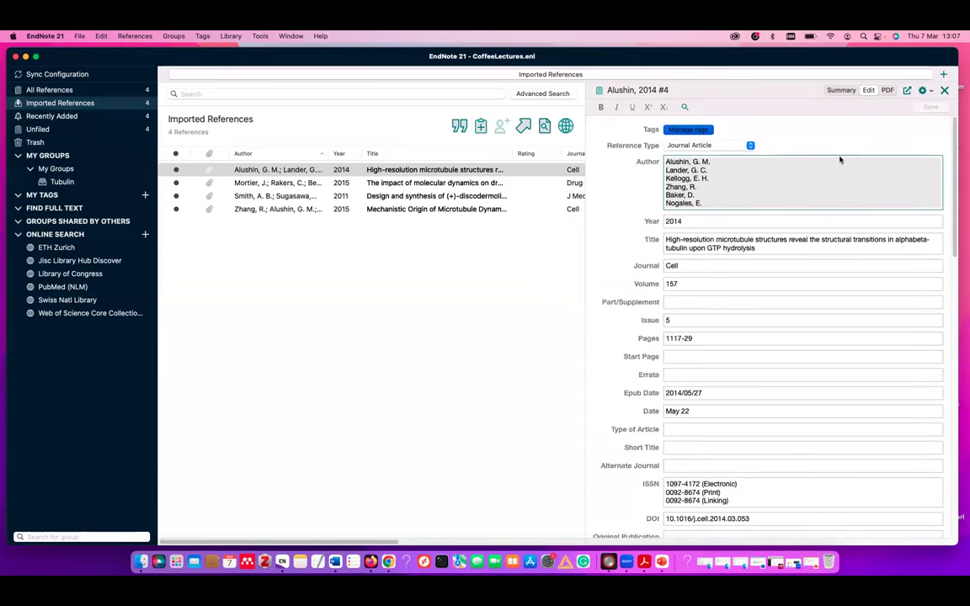
View the reference's attached PDF, Nogales1.pdf, beside the reference list and in a separate reference window.
{"action": "left_click", "coordinate": [888, 90]}
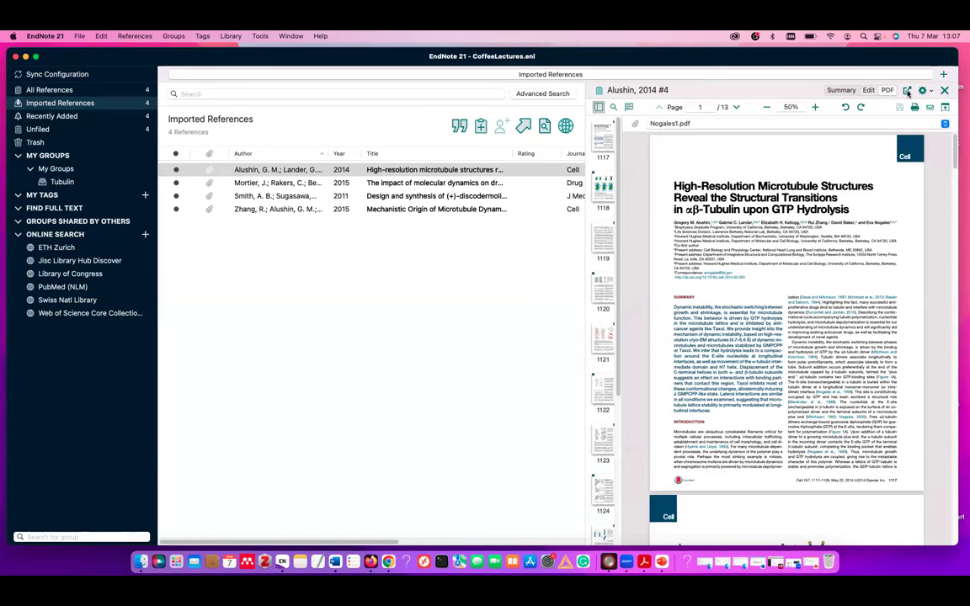
{"action": "left_click", "coordinate": [907, 91]}
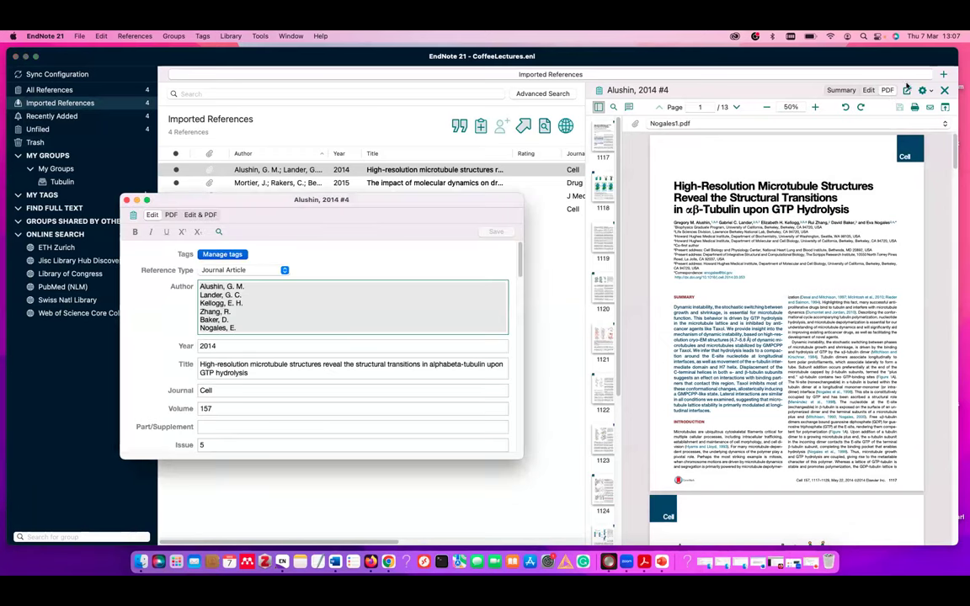
{"action": "left_click", "coordinate": [170, 216]}
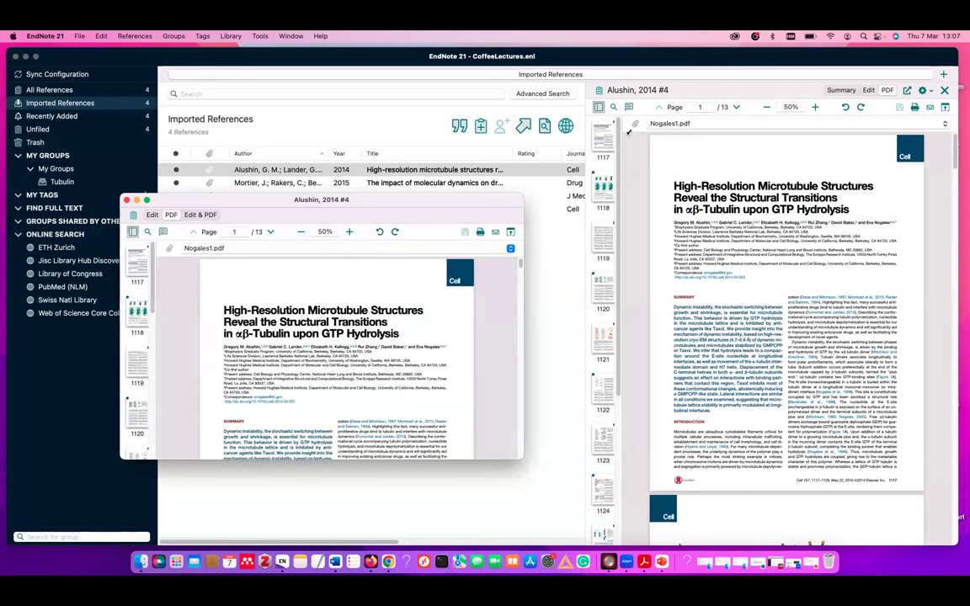
Enlarge the separate PDF window, show its annotation tools and close the window.
{"action": "left_click_drag", "start_coordinate": [524, 199], "coordinate": [770, 42]}
{"action": "scroll", "coordinate": [346, 165], "scroll_direction": "up", "scroll_amount": 3}
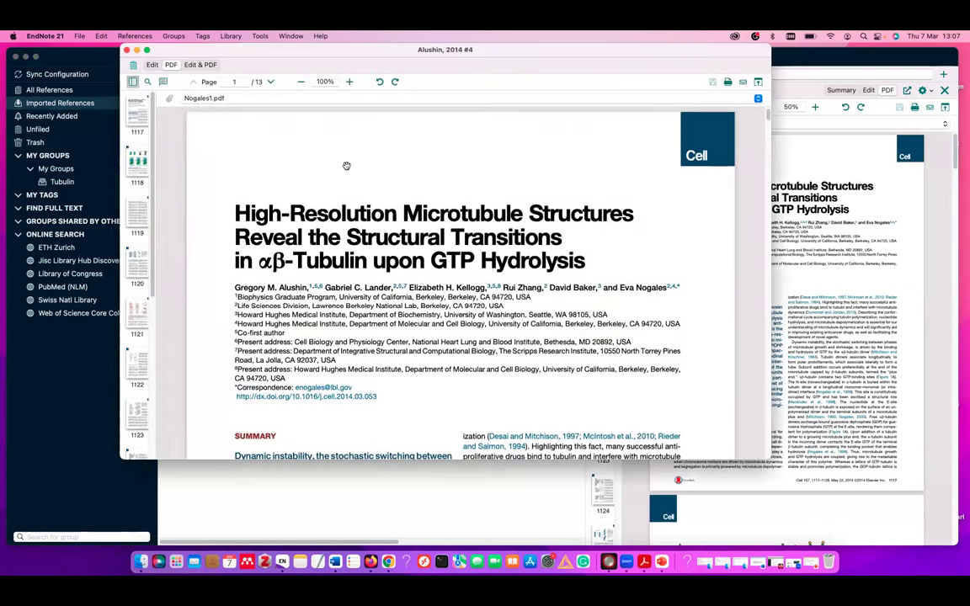
{"action": "left_click", "coordinate": [163, 81]}
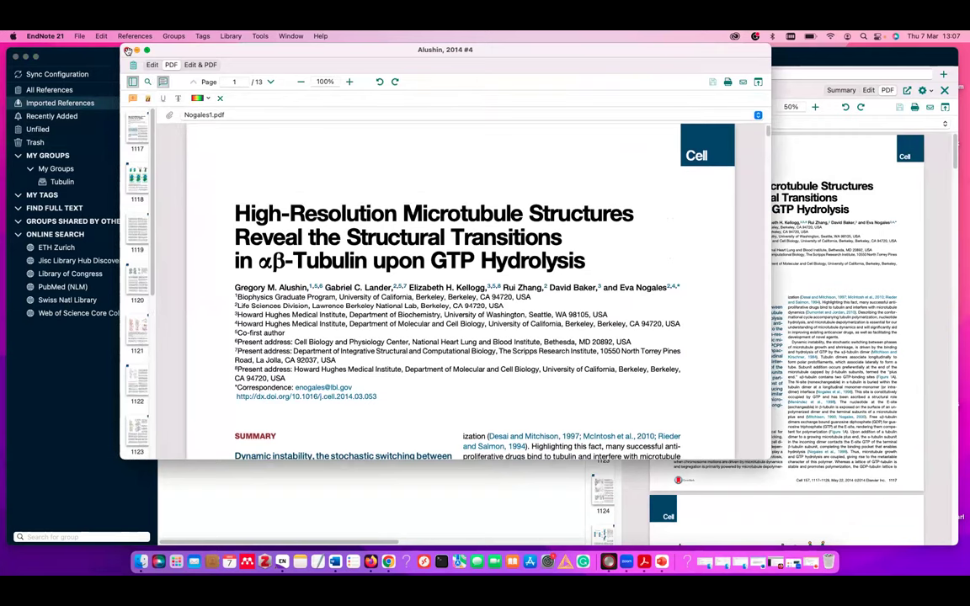
{"action": "left_click", "coordinate": [126, 50]}
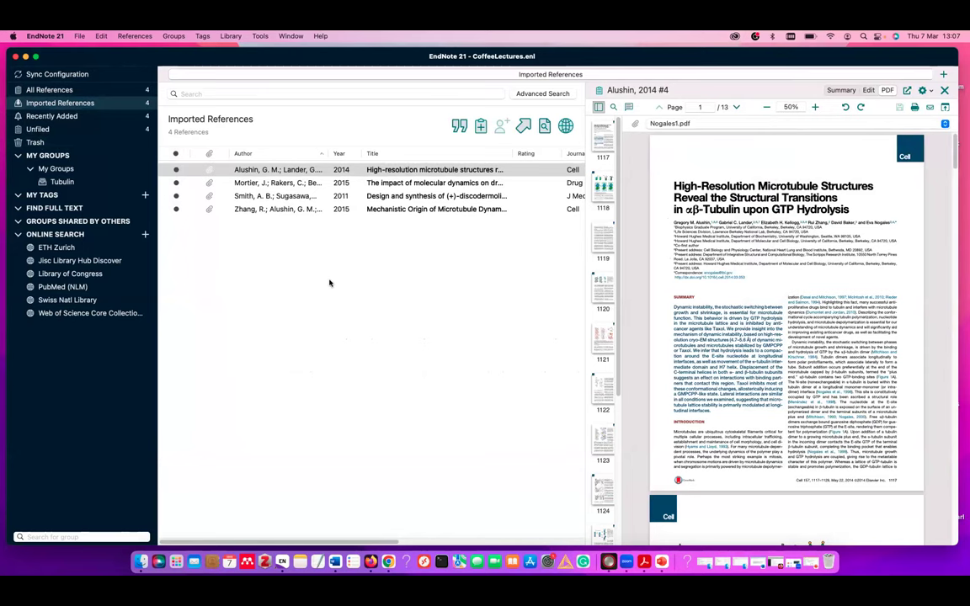
{"action": "left_click", "coordinate": [55, 169]}
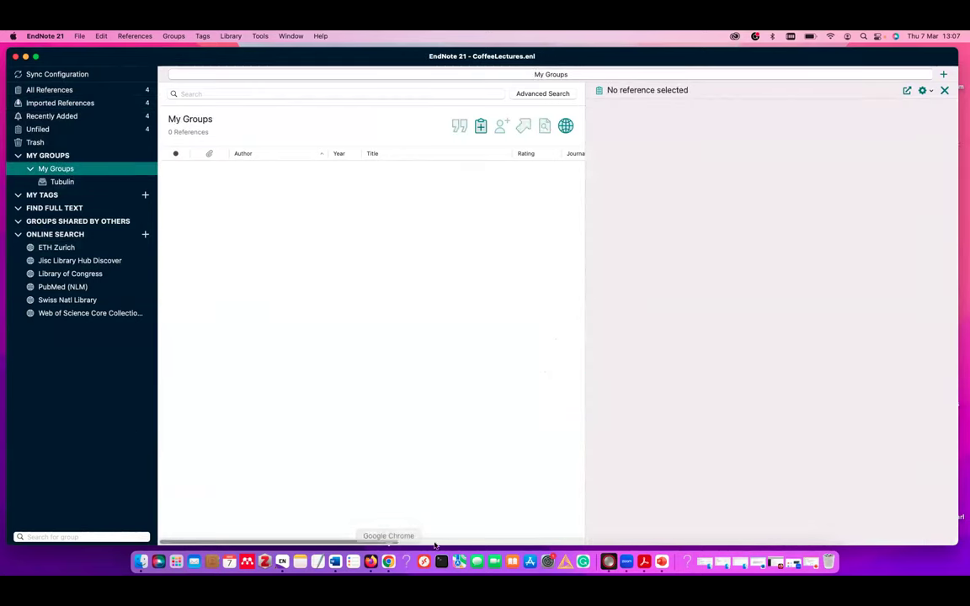
Switch to Firefox, open Scopus and search its organizations for ETH Zürich.
{"action": "left_click", "coordinate": [372, 563]}
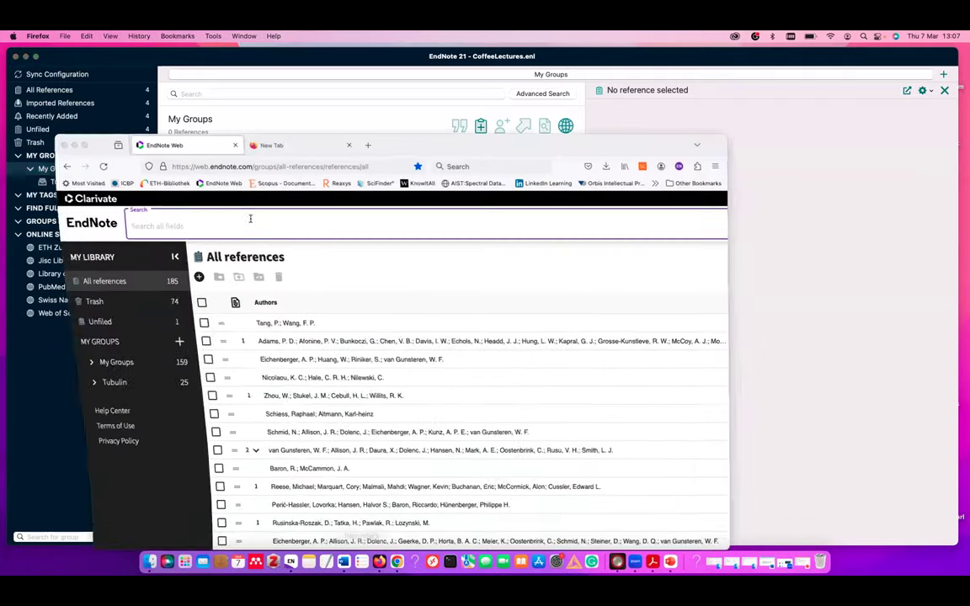
{"action": "left_click", "coordinate": [291, 145]}
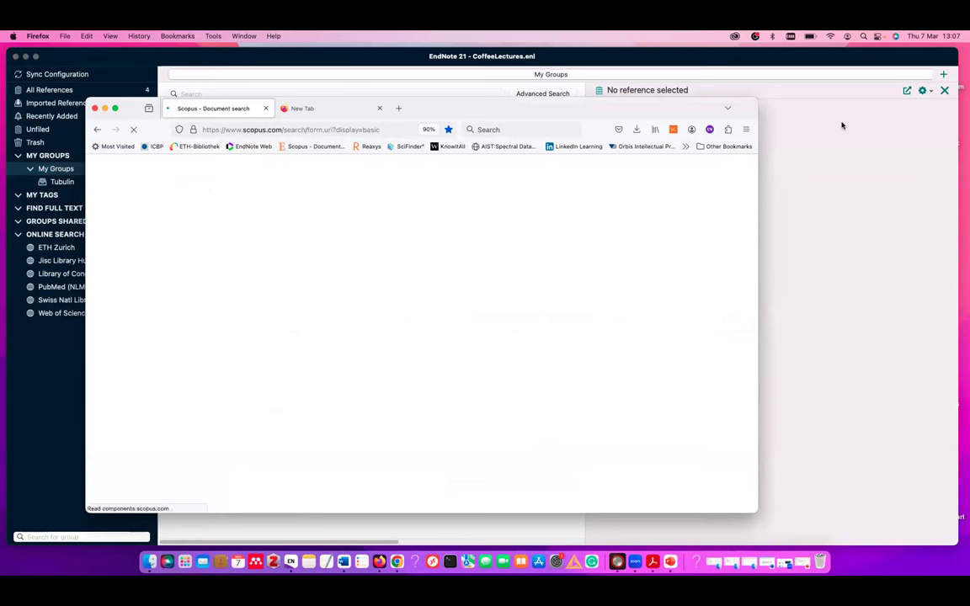
{"action": "left_click_drag", "start_coordinate": [758, 102], "coordinate": [833, 49]}
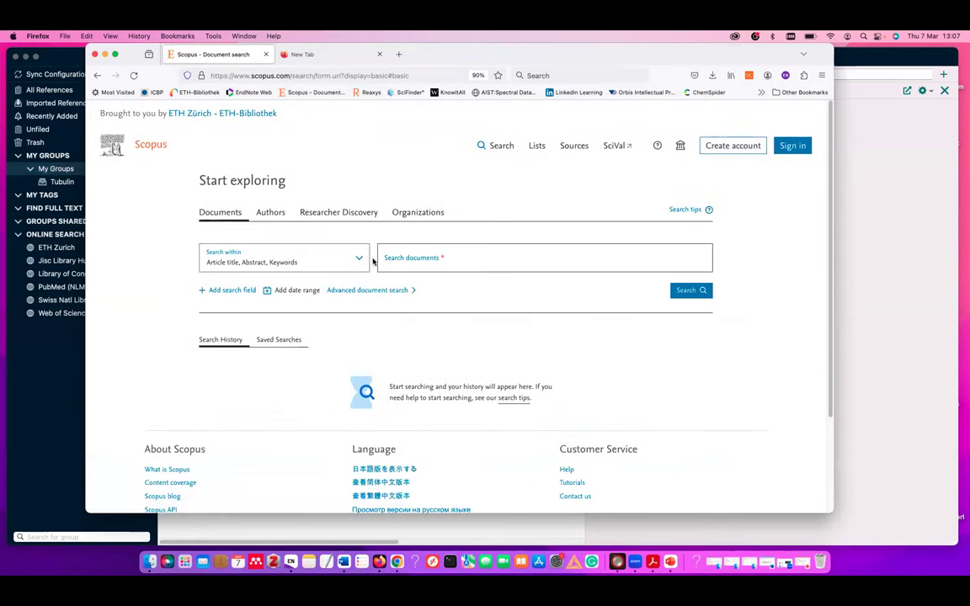
{"action": "left_click", "coordinate": [414, 214]}
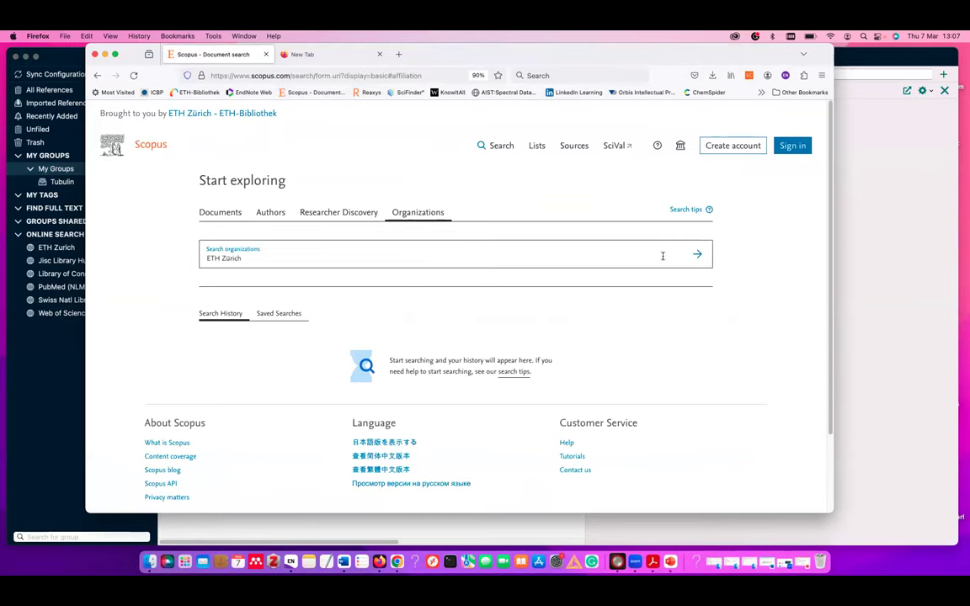
{"action": "left_click", "coordinate": [697, 254]}
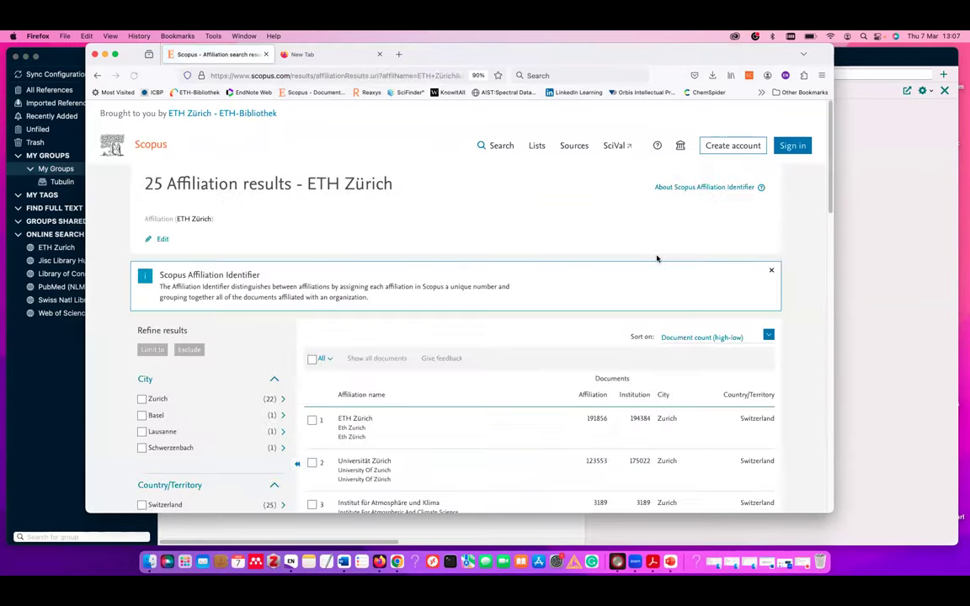
Open the document list of the ETH Zürich affiliation and sort it by Cited by (highest).
{"action": "scroll", "coordinate": [657, 259], "scroll_direction": "down", "scroll_amount": 3}
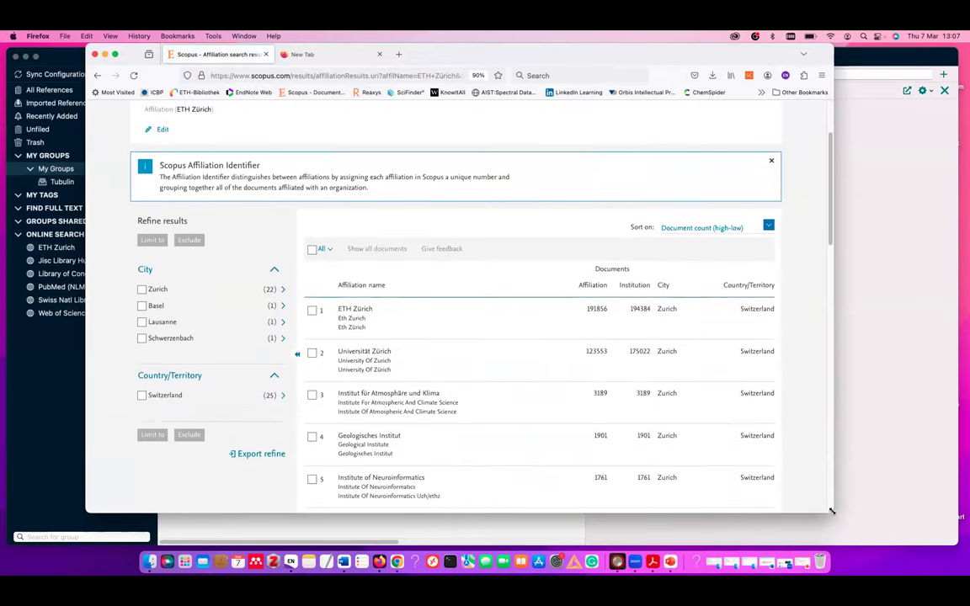
{"action": "left_click_drag", "start_coordinate": [831, 511], "coordinate": [957, 528]}
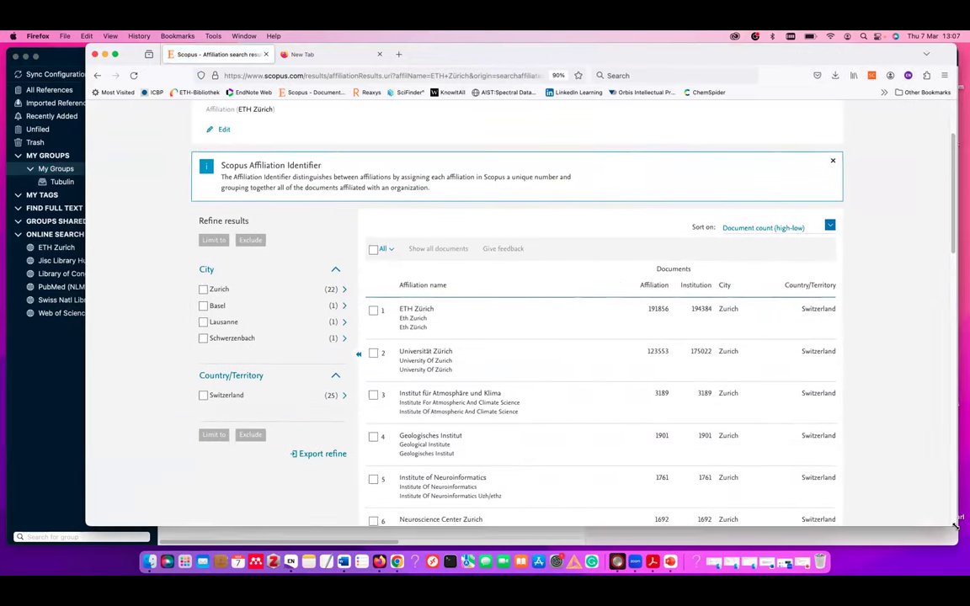
{"action": "left_click", "coordinate": [659, 311]}
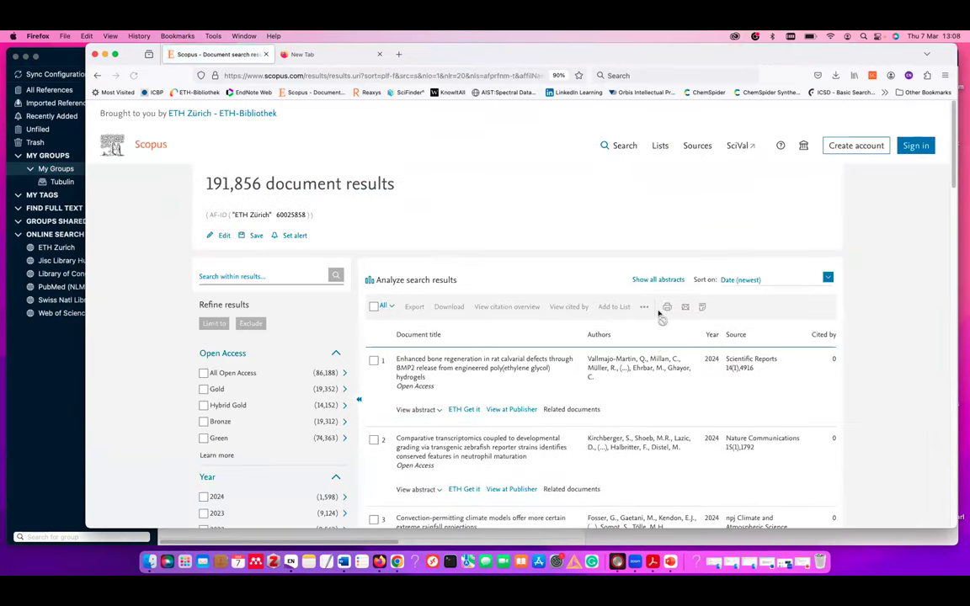
{"action": "scroll", "coordinate": [792, 221], "scroll_direction": "down", "scroll_amount": 3}
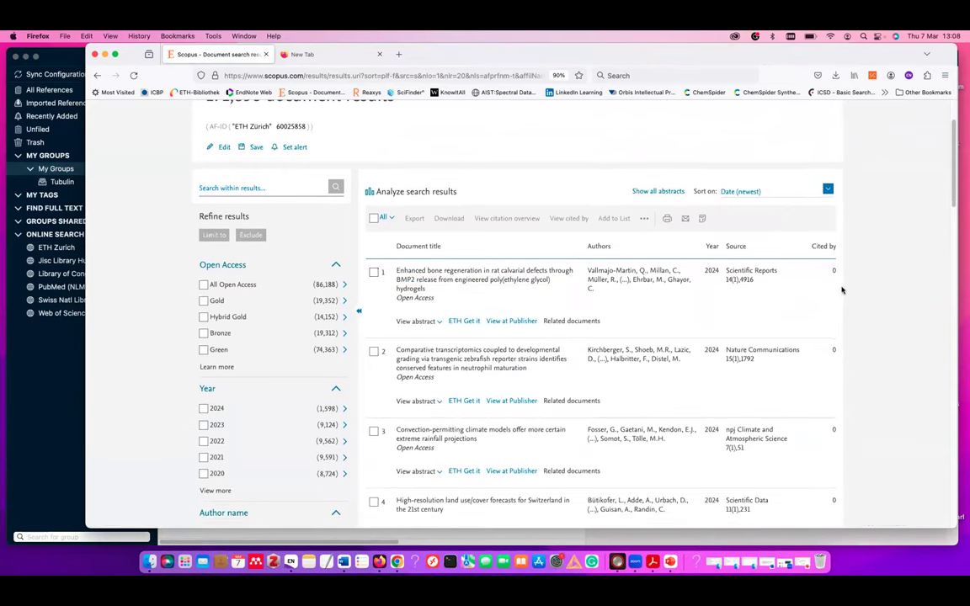
{"action": "left_click", "coordinate": [828, 190]}
{"action": "left_click", "coordinate": [781, 235]}
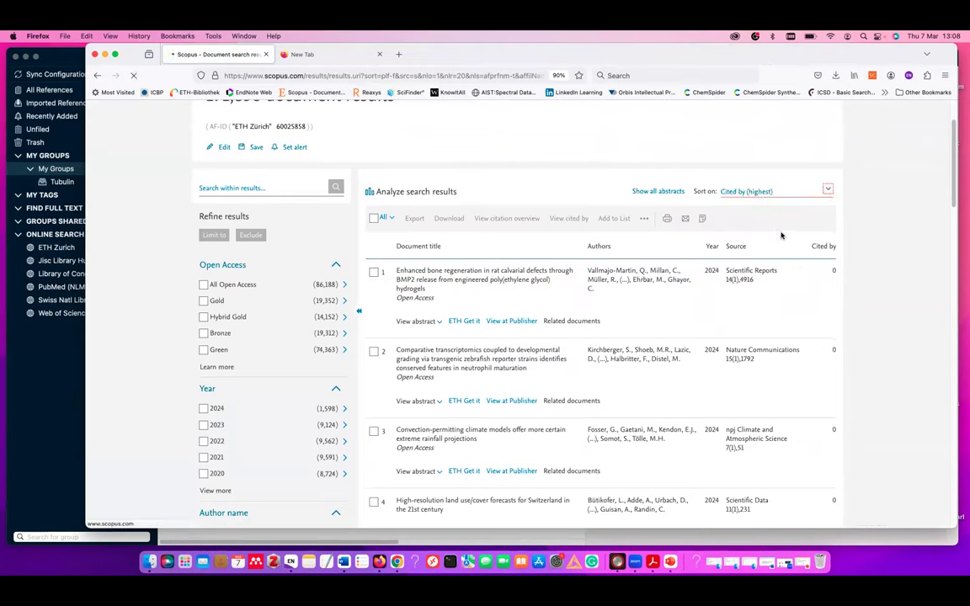
Select the first five documents in the sorted Scopus results.
{"action": "left_click", "coordinate": [375, 274]}
{"action": "left_click", "coordinate": [374, 352]}
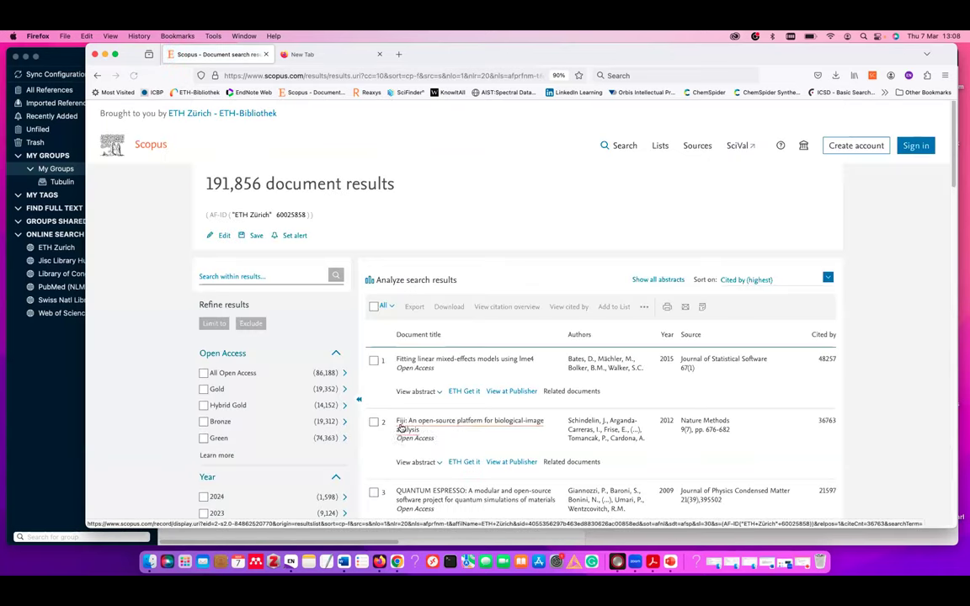
{"action": "left_click", "coordinate": [374, 359]}
{"action": "left_click", "coordinate": [374, 422]}
{"action": "left_click", "coordinate": [373, 494]}
{"action": "scroll", "coordinate": [374, 446], "scroll_direction": "down", "scroll_amount": 4}
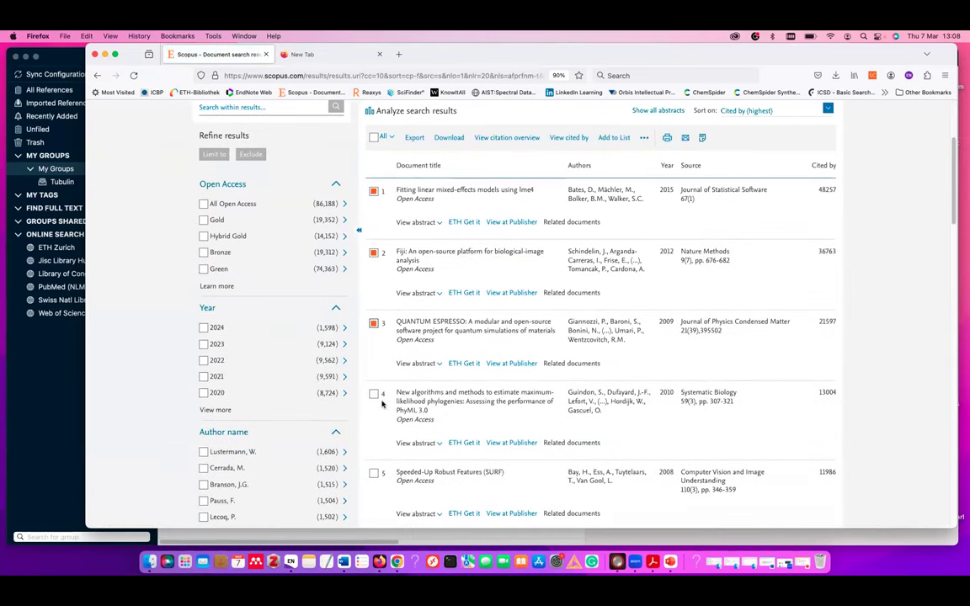
{"action": "left_click", "coordinate": [374, 396]}
{"action": "scroll", "coordinate": [455, 436], "scroll_direction": "up", "scroll_amount": 3}
{"action": "scroll", "coordinate": [455, 435], "scroll_direction": "down", "scroll_amount": 1}
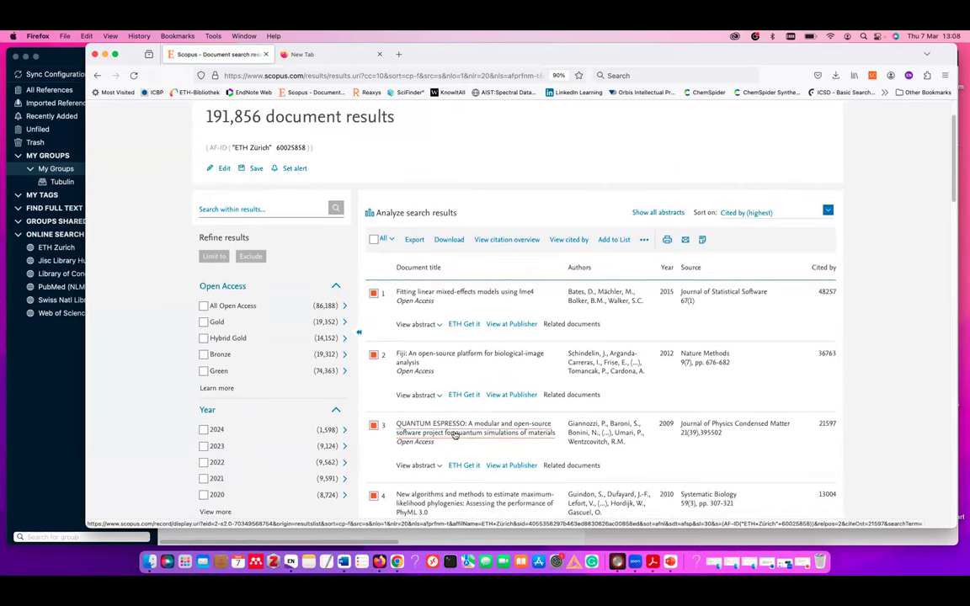
{"action": "scroll", "coordinate": [455, 435], "scroll_direction": "up", "scroll_amount": 1}
{"action": "scroll", "coordinate": [455, 436], "scroll_direction": "down", "scroll_amount": 4}
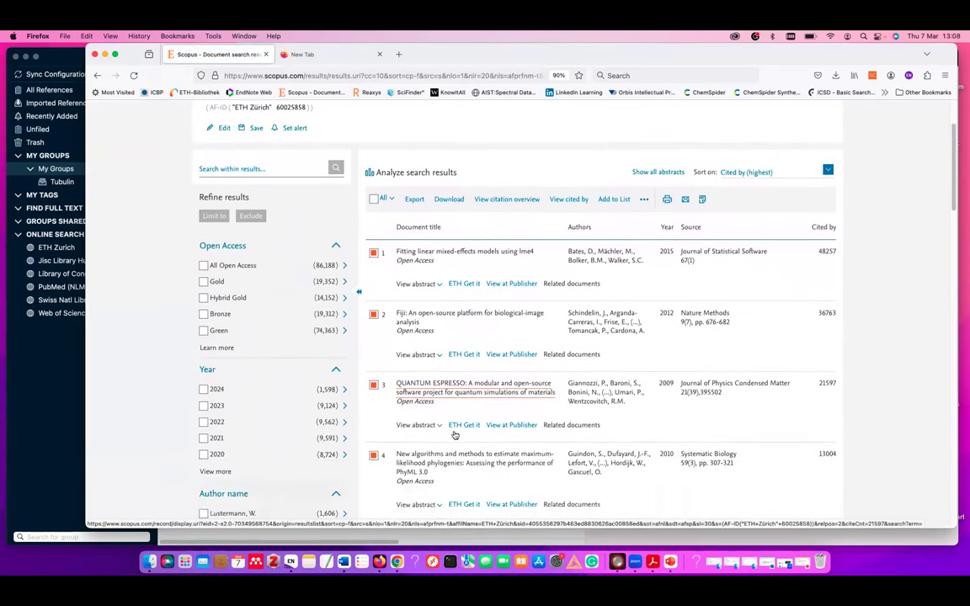
{"action": "scroll", "coordinate": [454, 435], "scroll_direction": "up", "scroll_amount": 2}
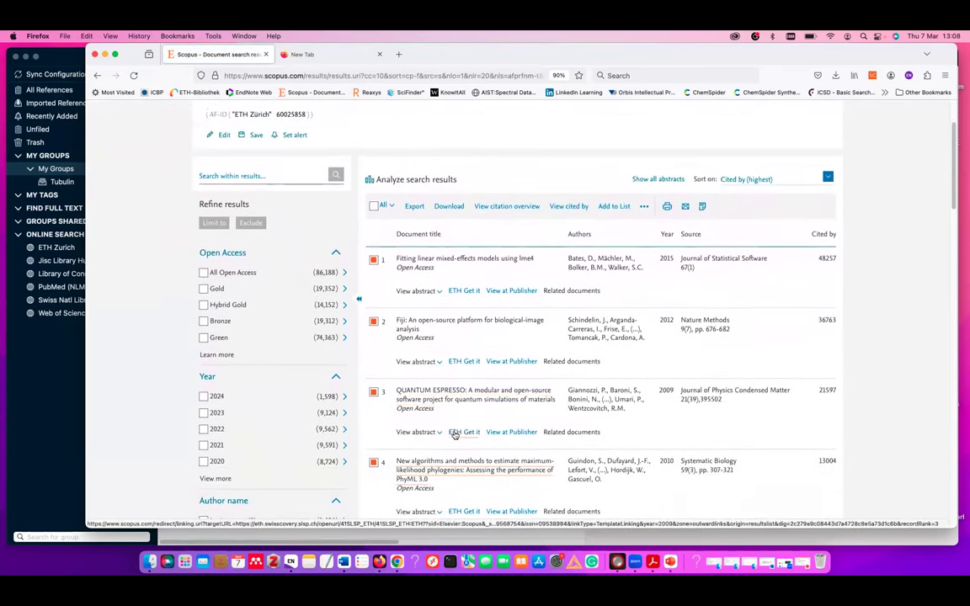
Export the selected documents in RIS Format with abstract and keywords, and open scopus(5).ris in EndNote.
{"action": "left_click", "coordinate": [413, 206]}
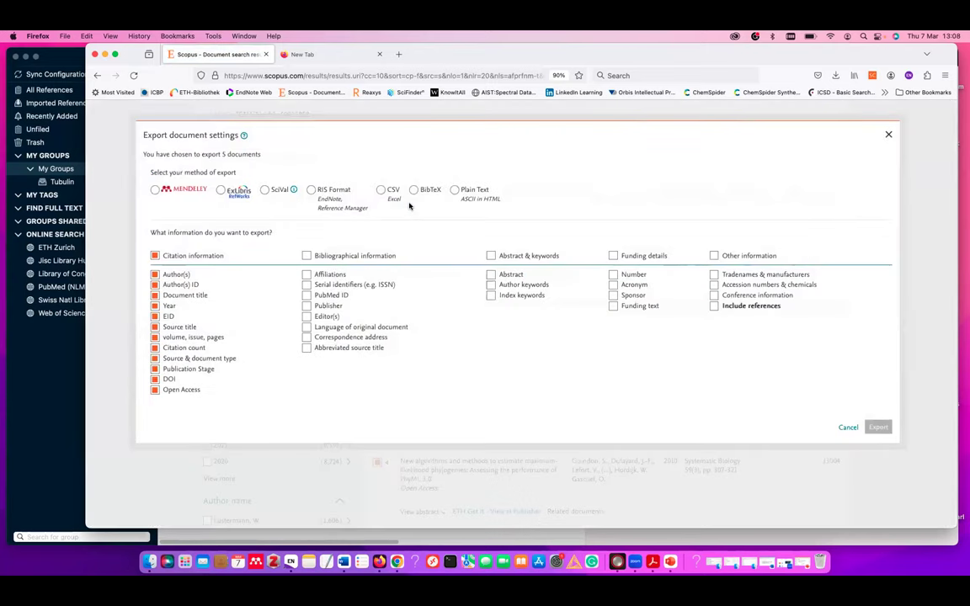
{"action": "left_click", "coordinate": [312, 189]}
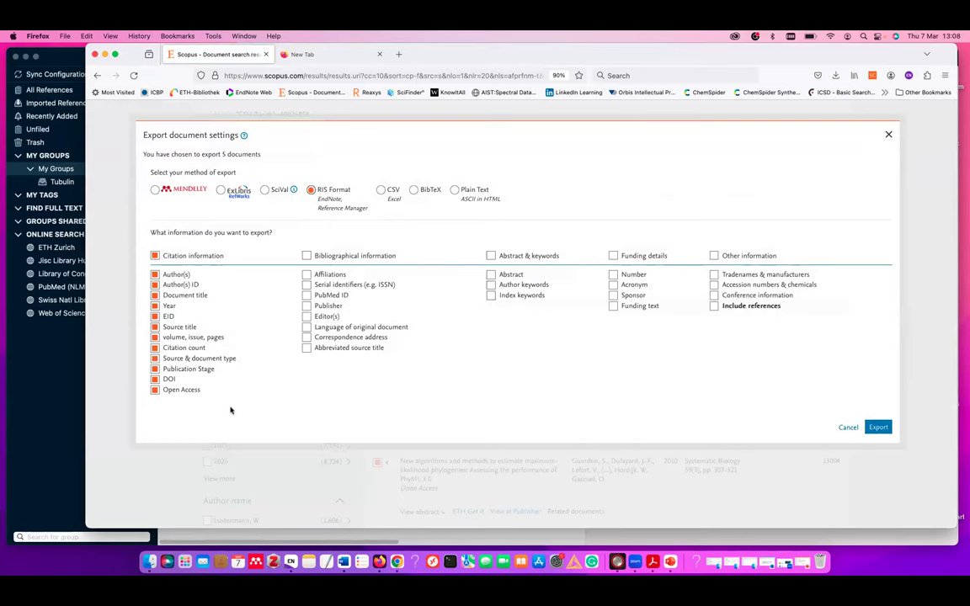
{"action": "left_click", "coordinate": [306, 255]}
{"action": "left_click", "coordinate": [490, 255]}
{"action": "left_click", "coordinate": [306, 255]}
{"action": "left_click", "coordinate": [877, 428]}
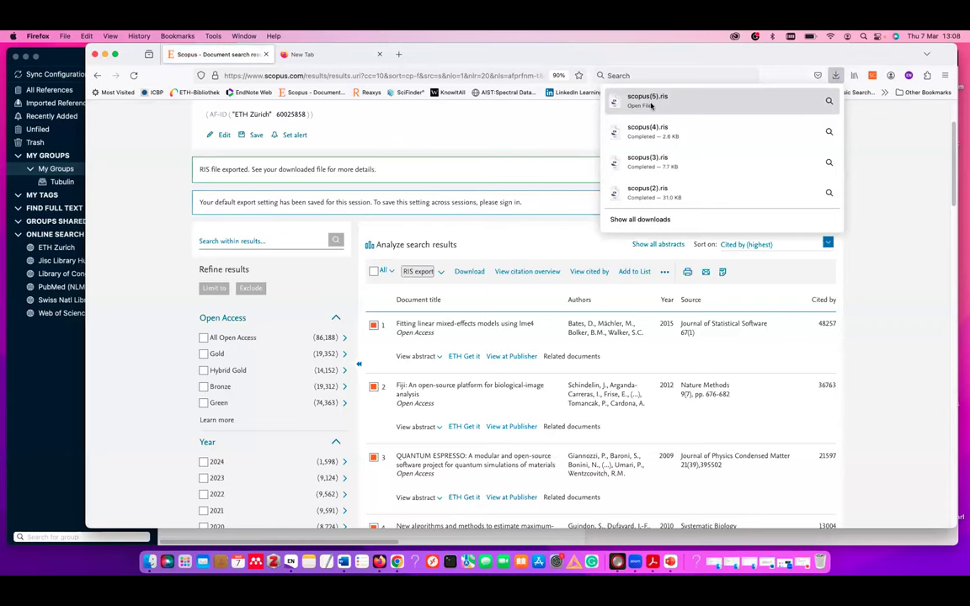
{"action": "left_click", "coordinate": [650, 99]}
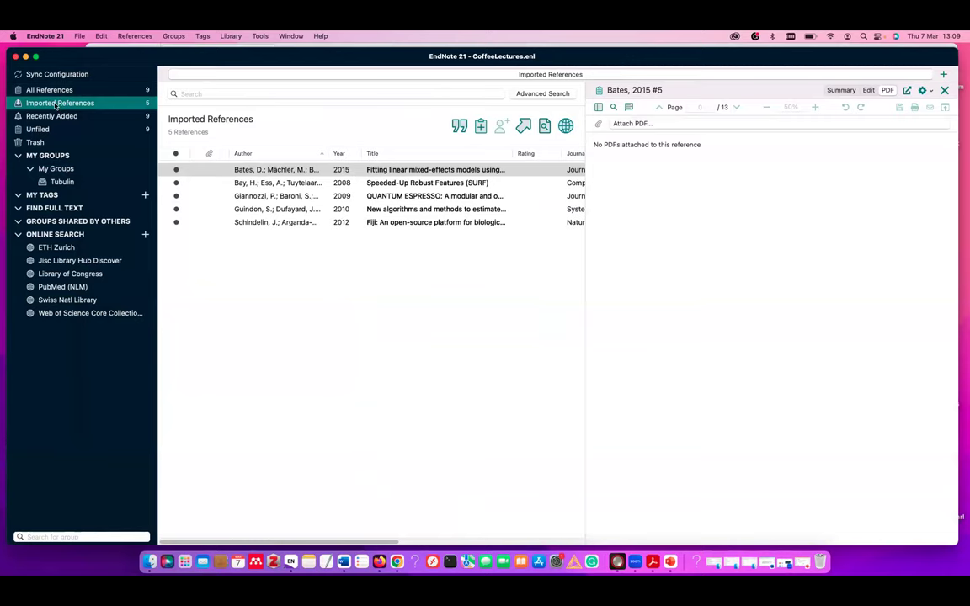
Try to add all the newly imported Scopus references directly to the My Groups set.
{"action": "left_click", "coordinate": [269, 223], "text": "shift"}
{"action": "left_click_drag", "start_coordinate": [269, 223], "coordinate": [54, 170]}
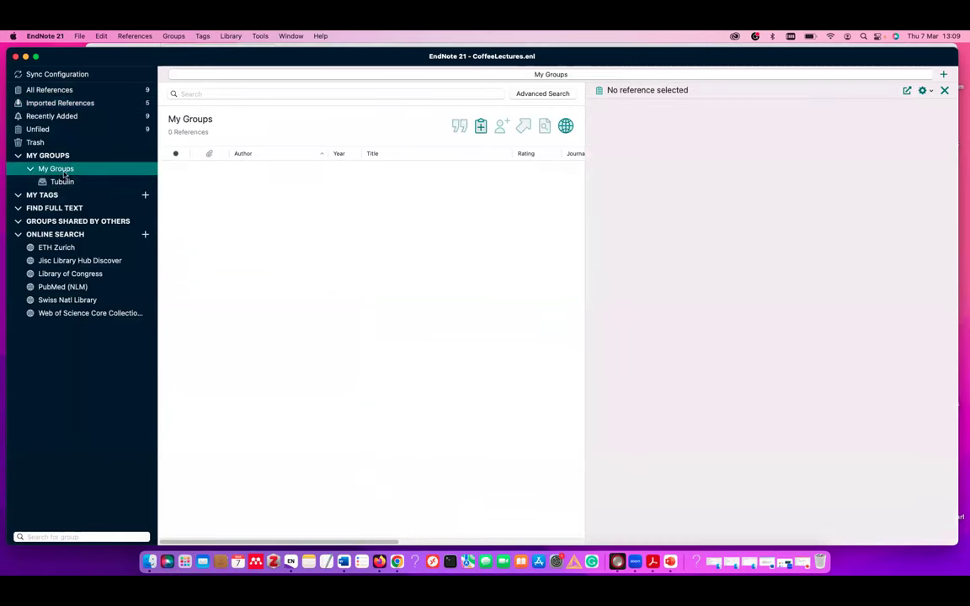
{"action": "left_click", "coordinate": [31, 169]}
{"action": "left_click", "coordinate": [31, 170]}
Create a group named ETH Zurich in the My Groups set.
{"action": "right_click", "coordinate": [81, 171]}
{"action": "left_click", "coordinate": [100, 174]}
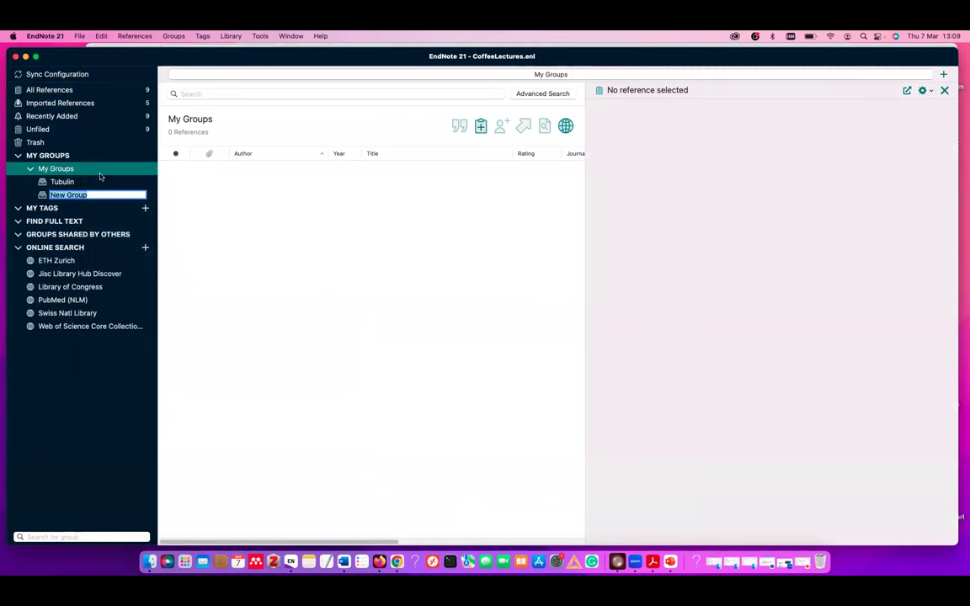
{"action": "type", "text": "ETH Zurich"}
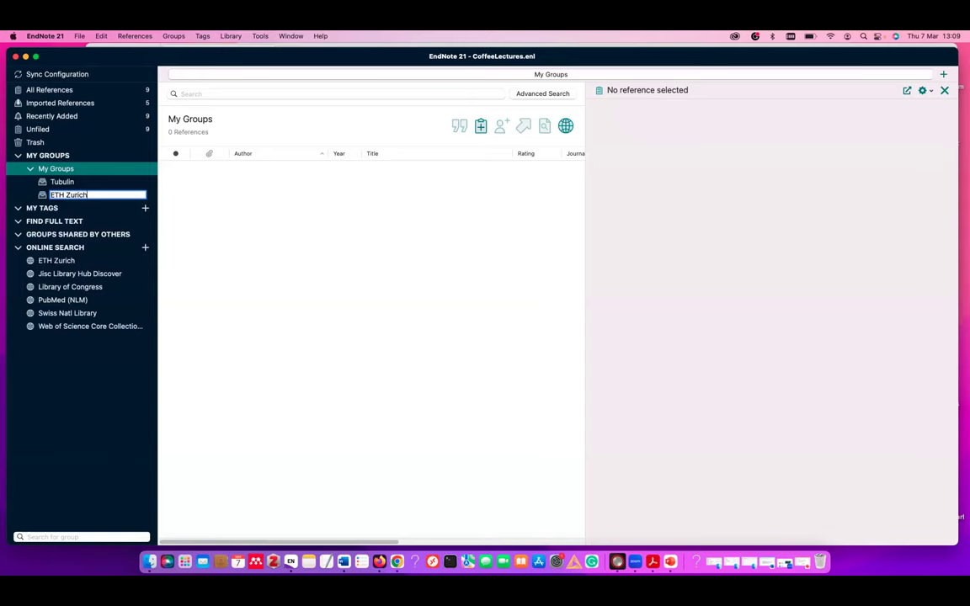
{"action": "left_click", "coordinate": [203, 202]}
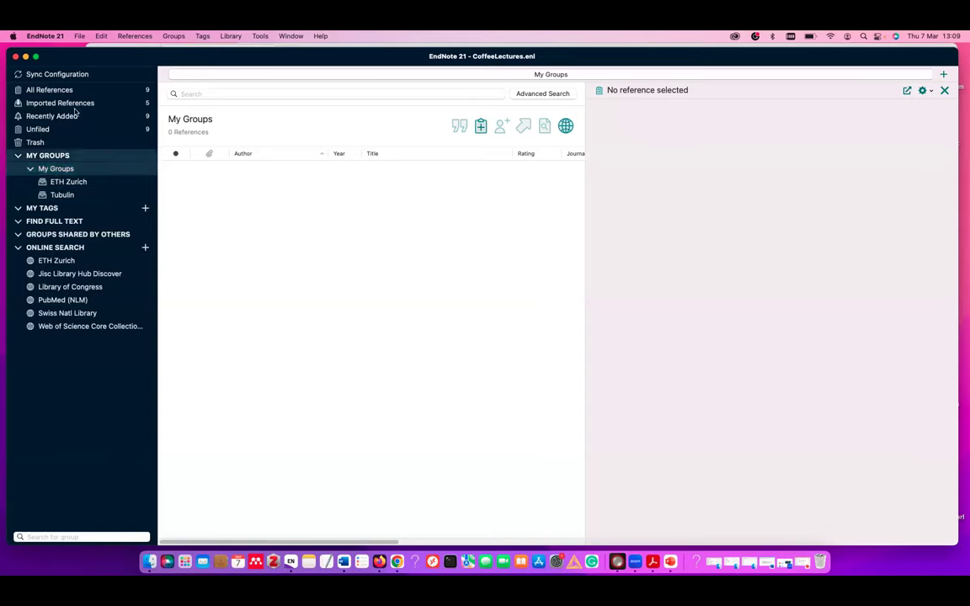
Add all the imported references to the ETH Zurich group.
{"action": "left_click", "coordinate": [74, 116]}
{"action": "left_click", "coordinate": [74, 105]}
{"action": "key", "text": "super+a"}
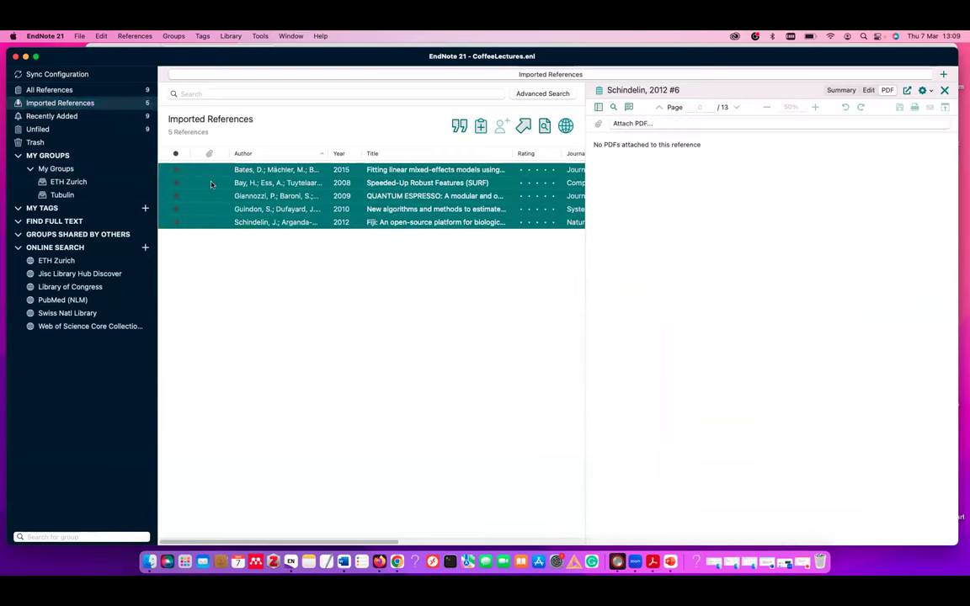
{"action": "left_click_drag", "start_coordinate": [208, 175], "coordinate": [83, 183]}
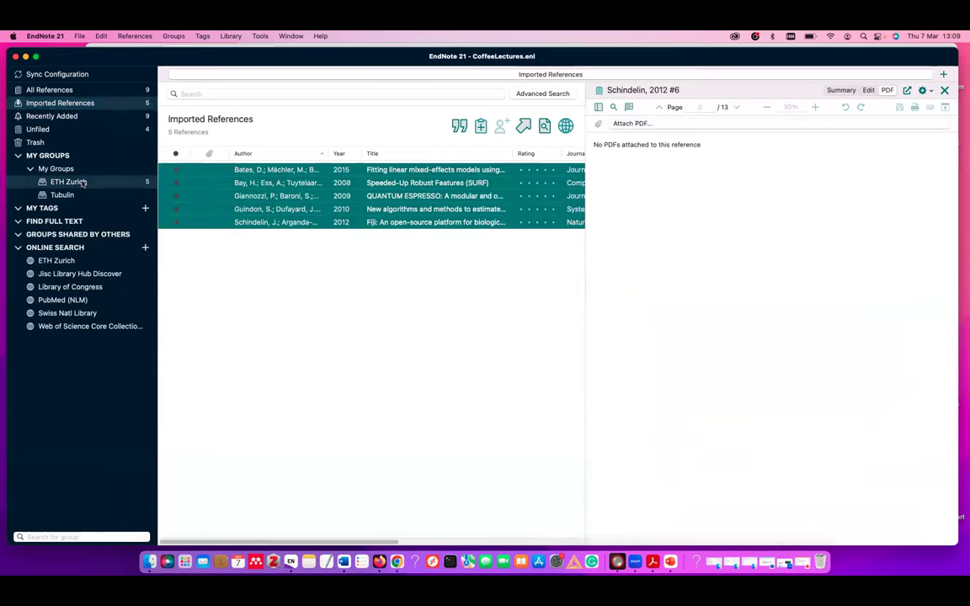
Examine the summaries of the references in the ETH Zurich group.
{"action": "left_click", "coordinate": [83, 182]}
{"action": "left_click", "coordinate": [309, 313]}
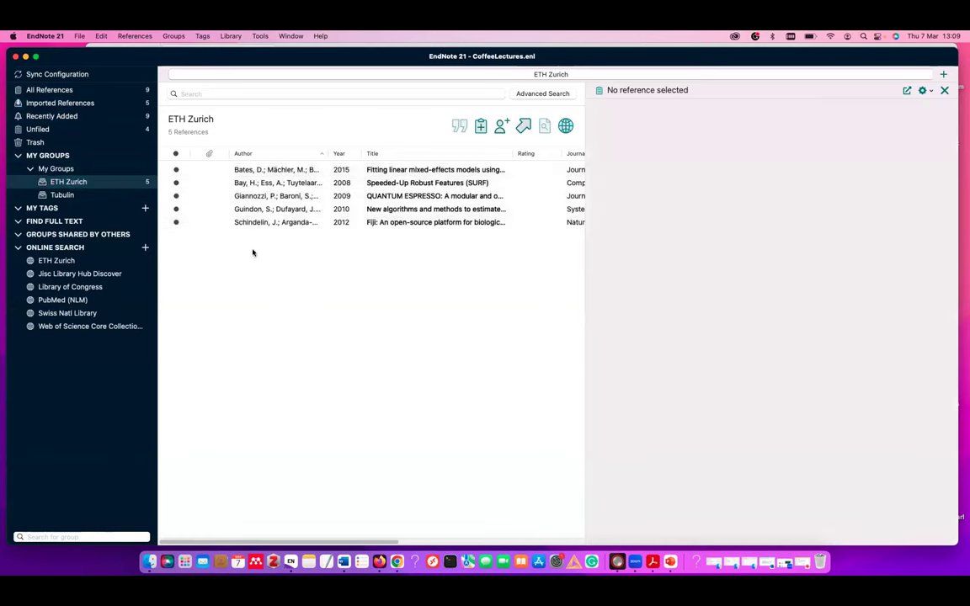
{"action": "left_click", "coordinate": [277, 183]}
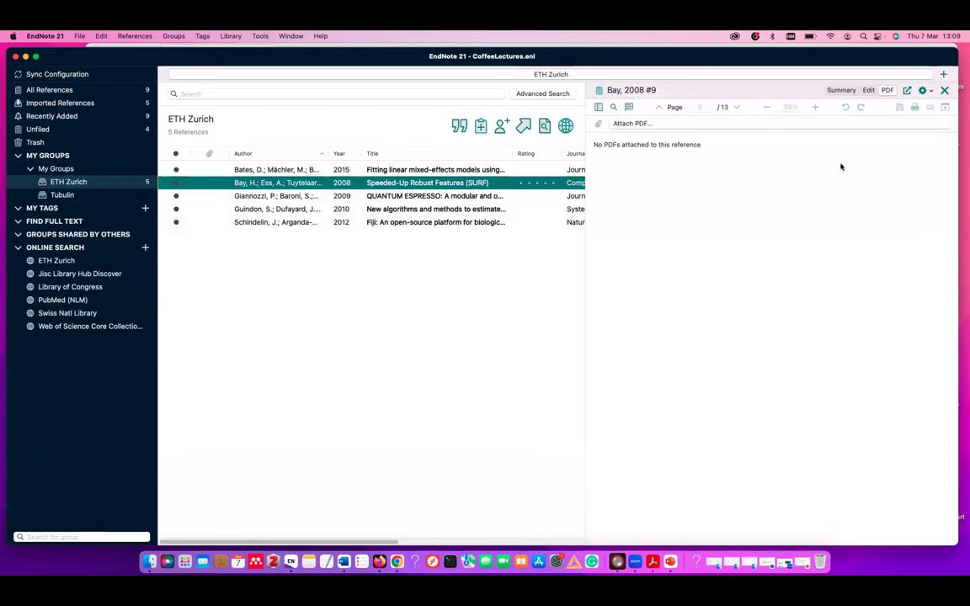
{"action": "left_click", "coordinate": [841, 91]}
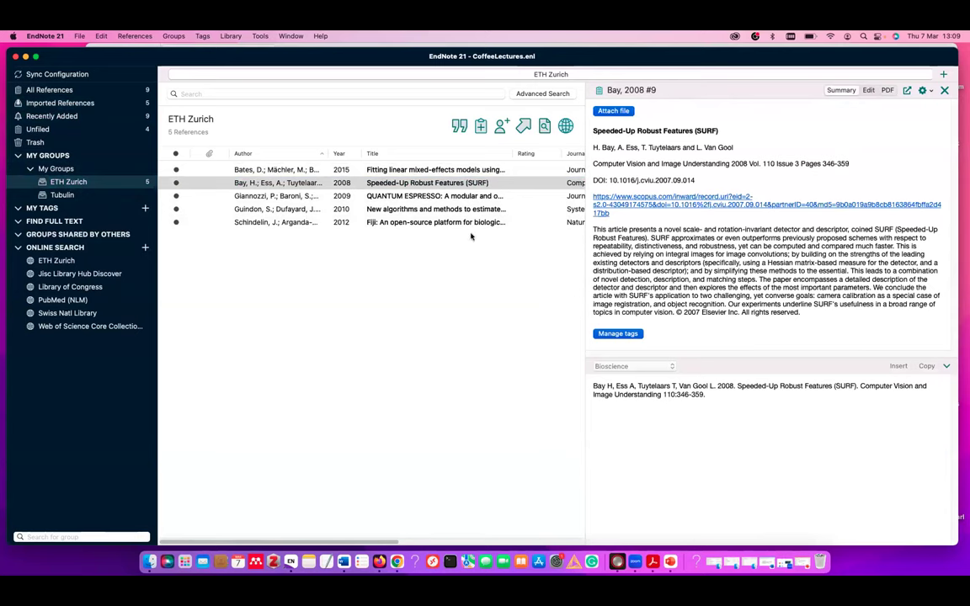
{"action": "left_click", "coordinate": [429, 196]}
{"action": "left_click", "coordinate": [450, 210]}
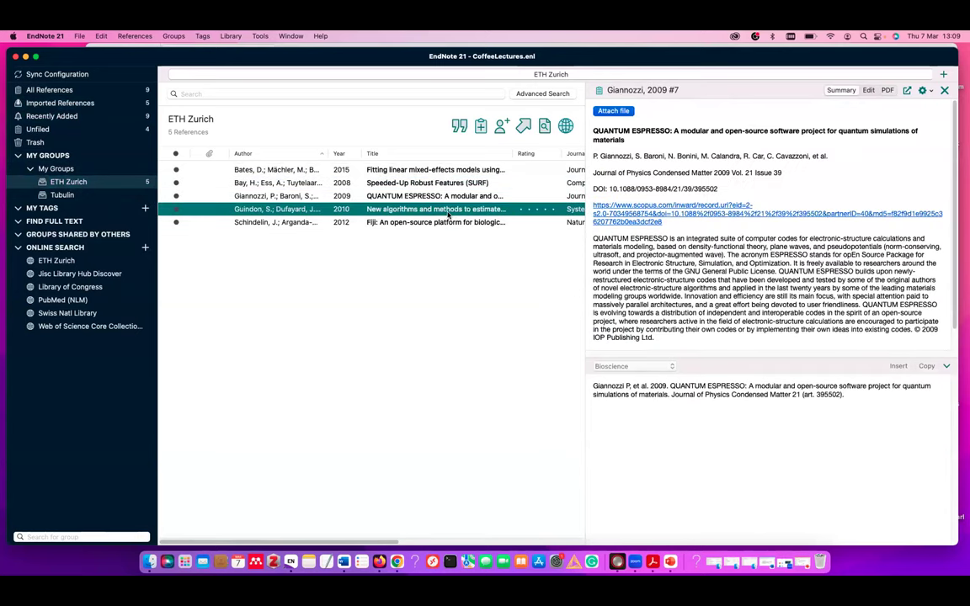
{"action": "left_click", "coordinate": [449, 222]}
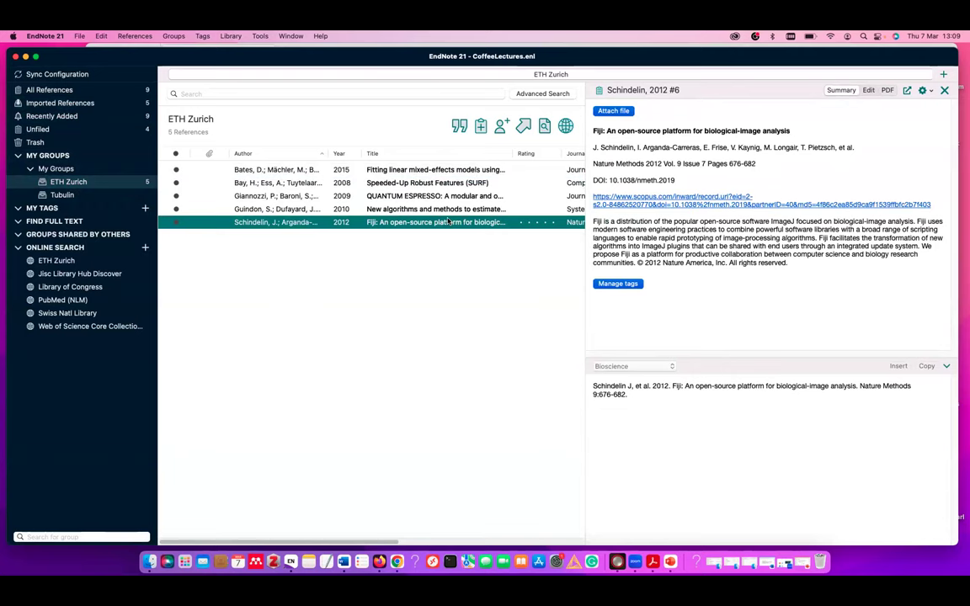
{"action": "left_click", "coordinate": [425, 169]}
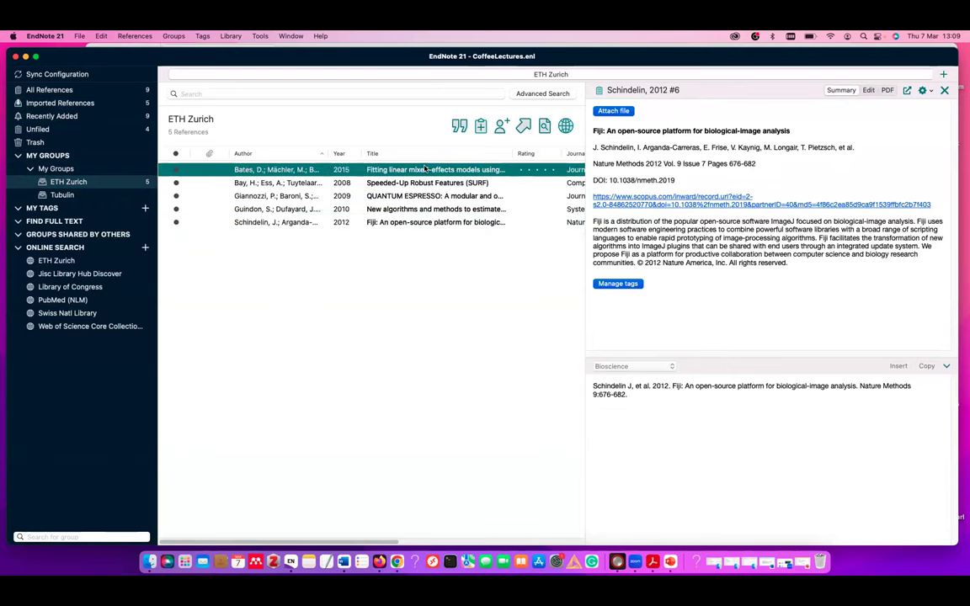
Run Find Full Text on all the references in the ETH Zurich group.
{"action": "left_click", "coordinate": [427, 221], "text": "shift"}
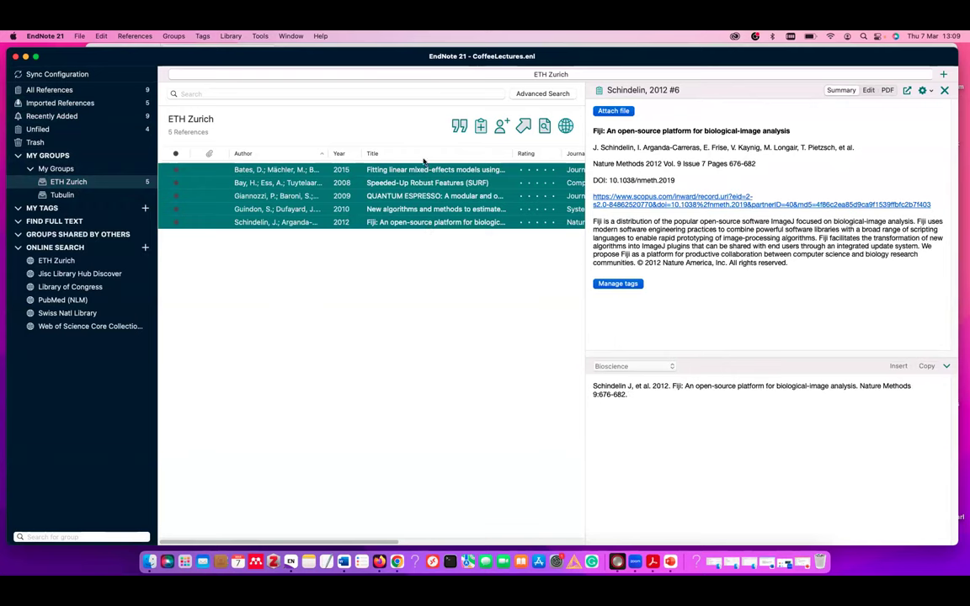
{"action": "right_click", "coordinate": [288, 201]}
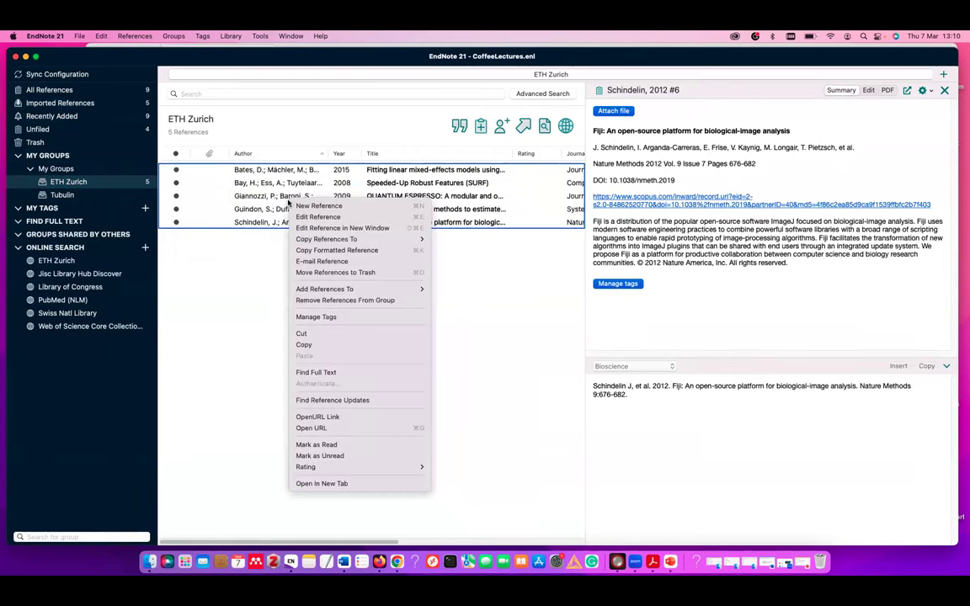
{"action": "left_click", "coordinate": [316, 373]}
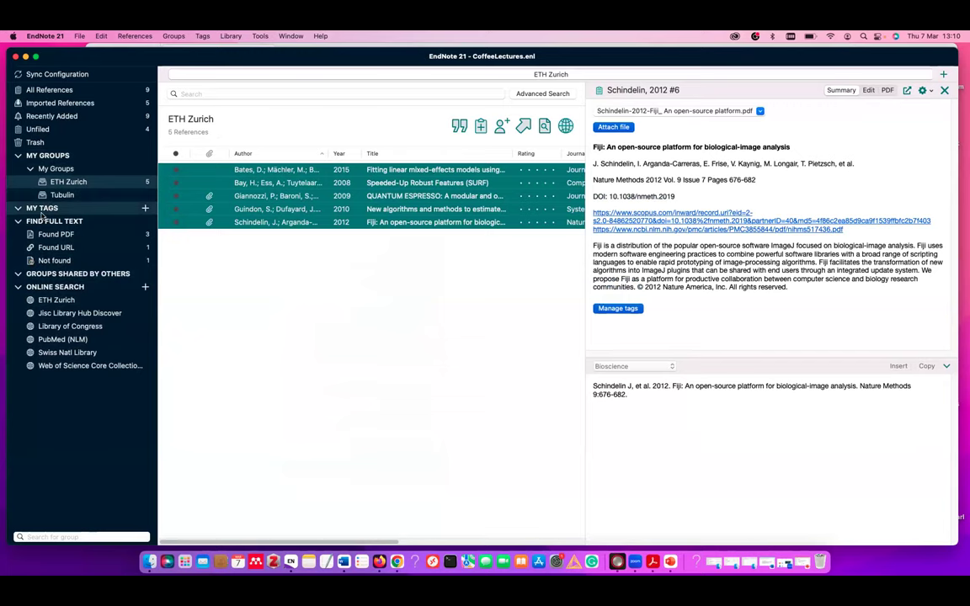
Create a red tag named Reviews under My Tags.
{"action": "left_click", "coordinate": [42, 208]}
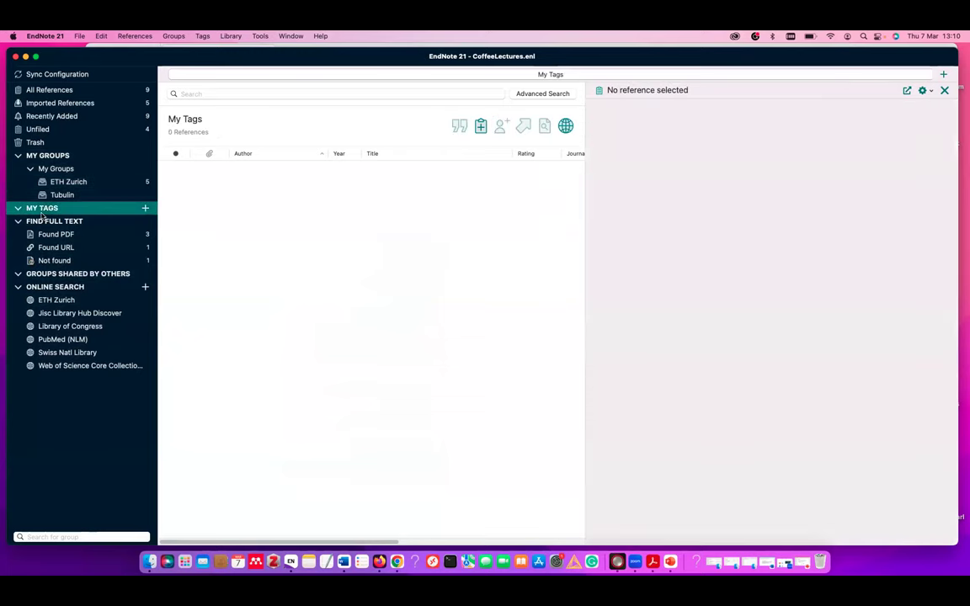
{"action": "left_click", "coordinate": [145, 208]}
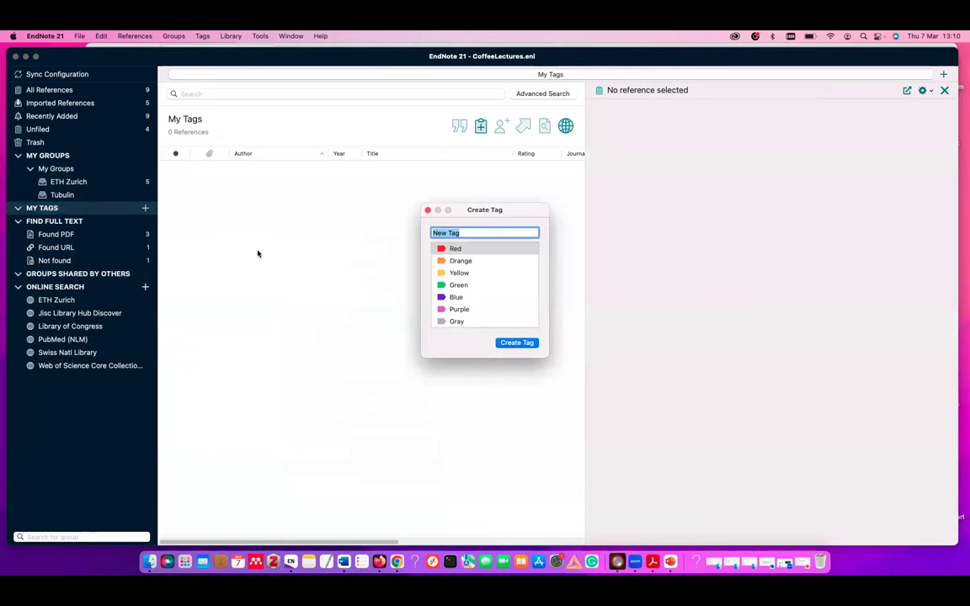
{"action": "key", "text": "BackSpace"}
{"action": "key", "text": "Return"}
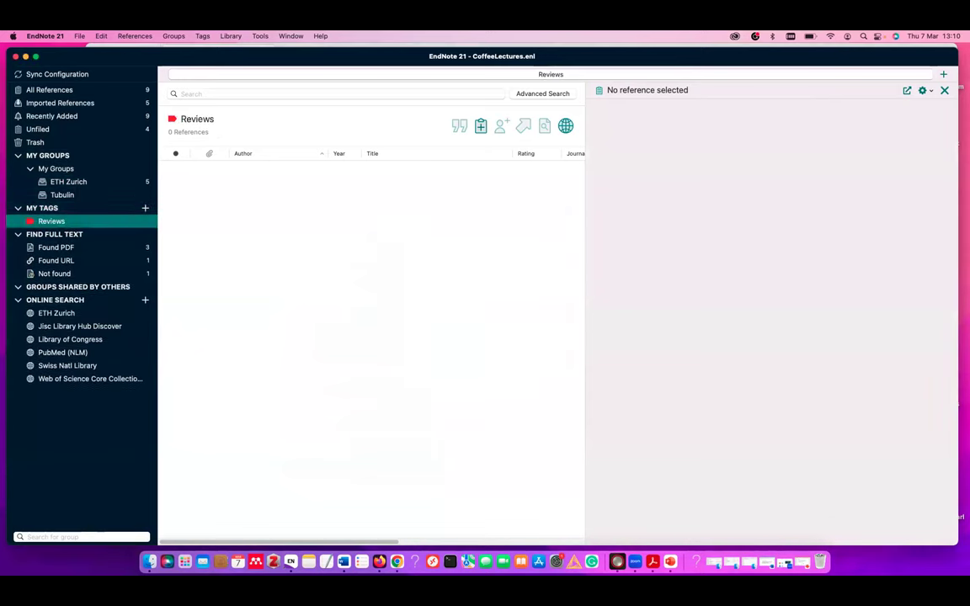
Create an orange tag named Data under My Tags.
{"action": "left_click", "coordinate": [145, 208]}
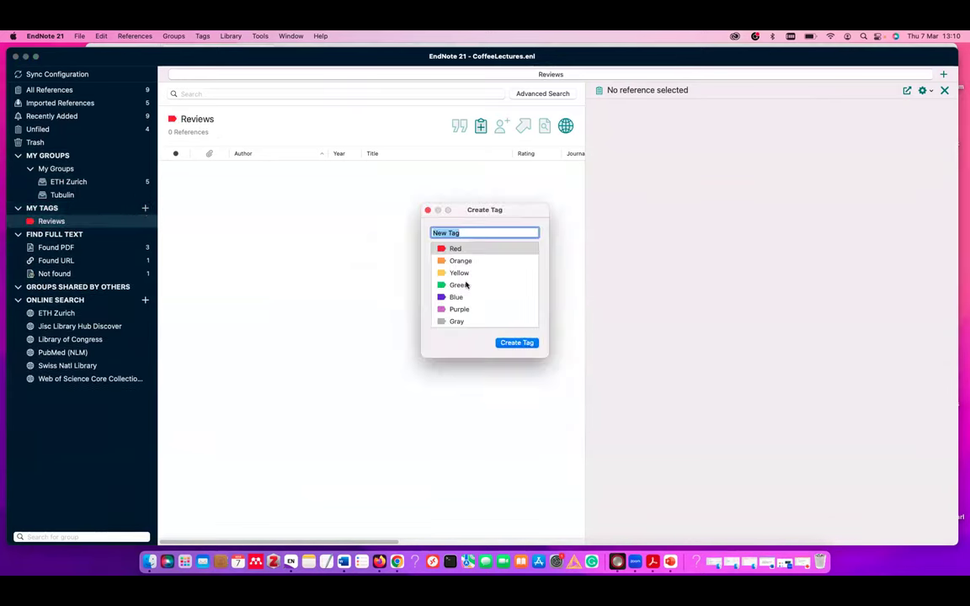
{"action": "left_click", "coordinate": [465, 262]}
{"action": "key", "text": "Tab"}
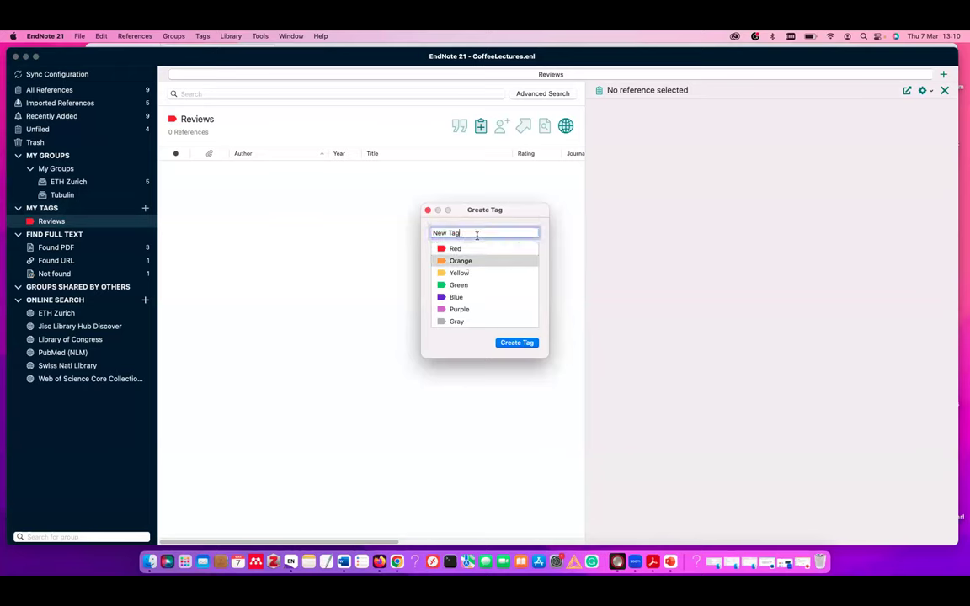
{"action": "type", "text": "New"}
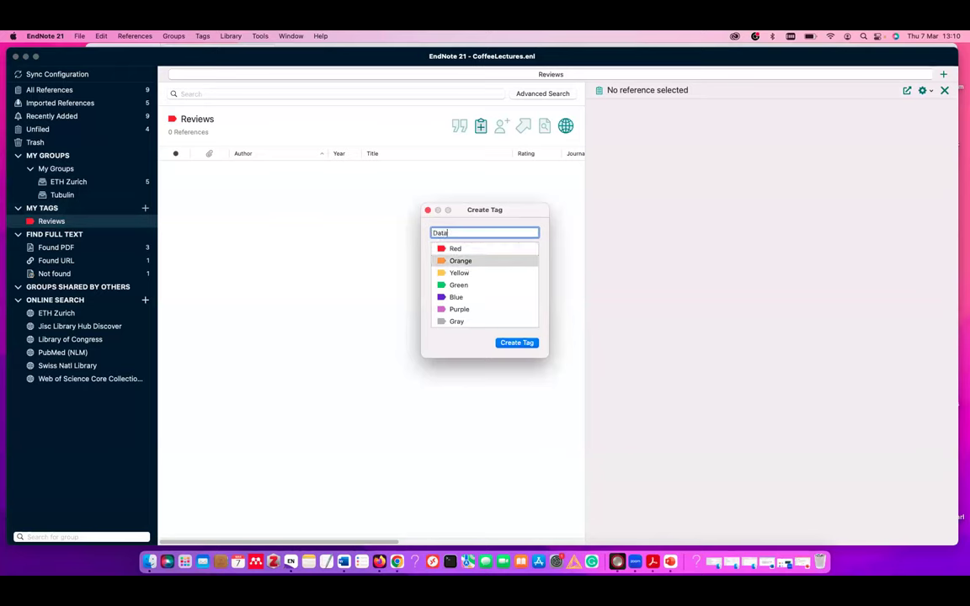
{"action": "key", "text": "Return"}
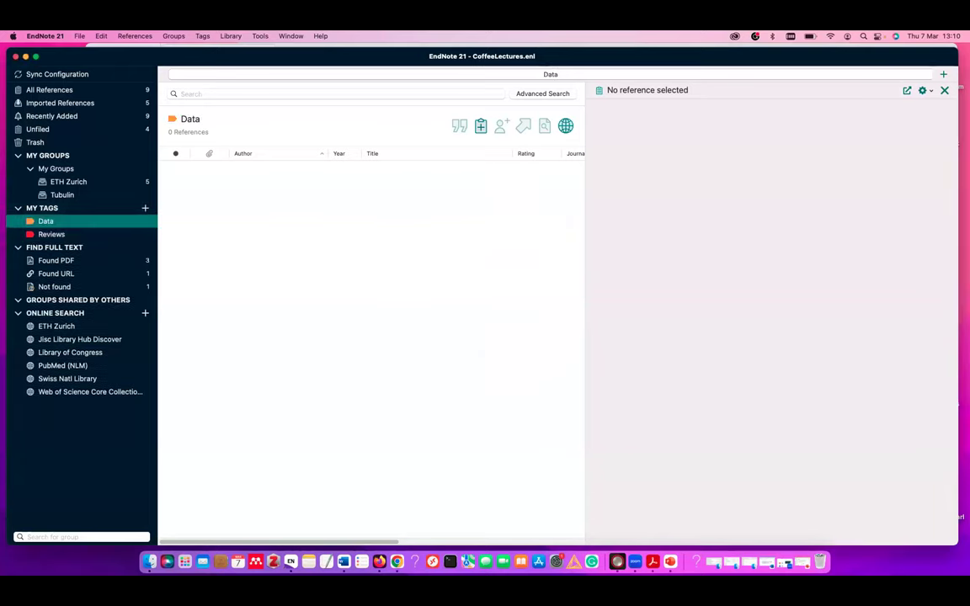
Assign the Data tag to the lme4 mixed-effects models reference in the ETH Zurich group and list the references carrying that tag.
{"action": "left_click", "coordinate": [47, 195]}
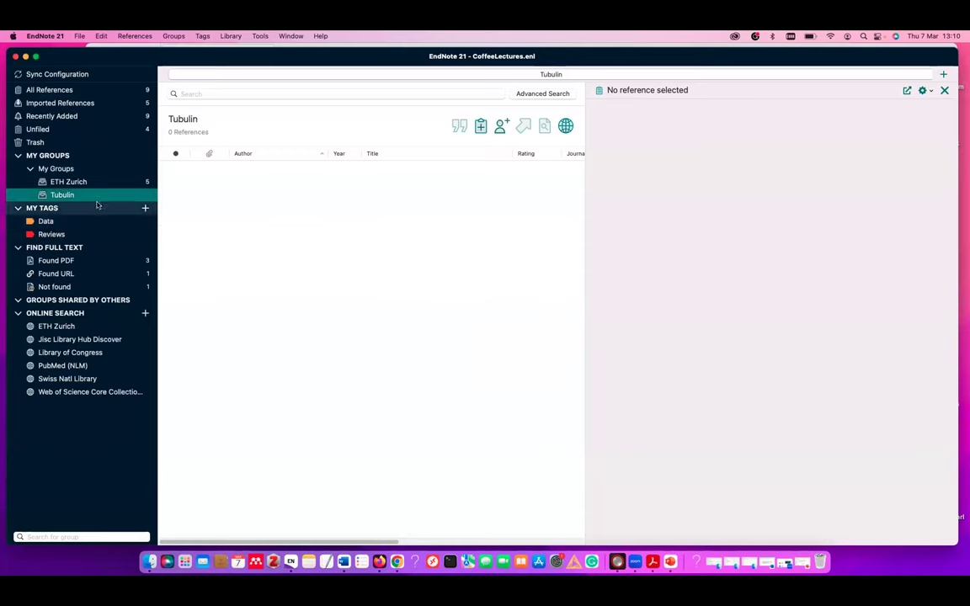
{"action": "left_click", "coordinate": [61, 185]}
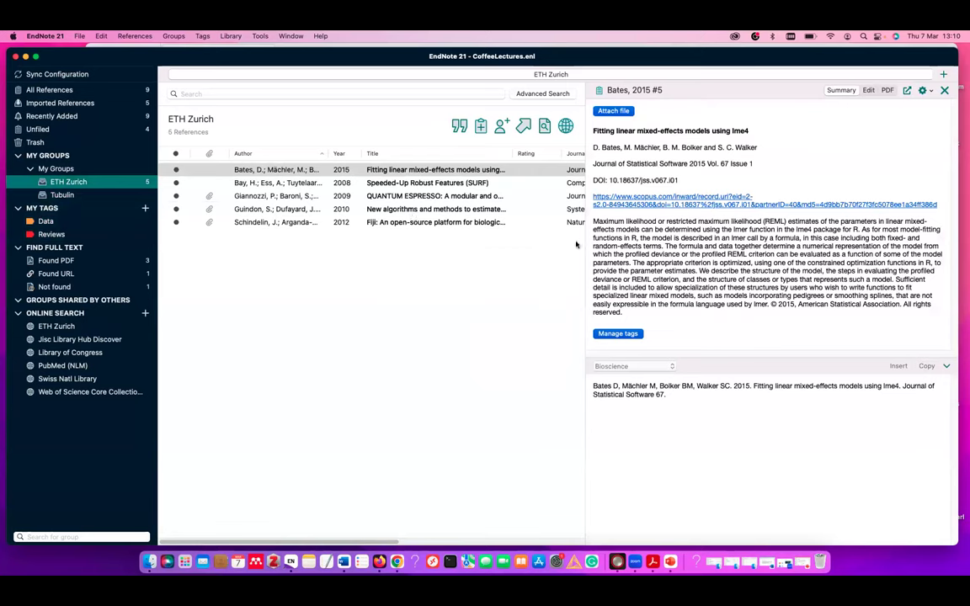
{"action": "left_click", "coordinate": [886, 91]}
{"action": "left_click", "coordinate": [868, 90]}
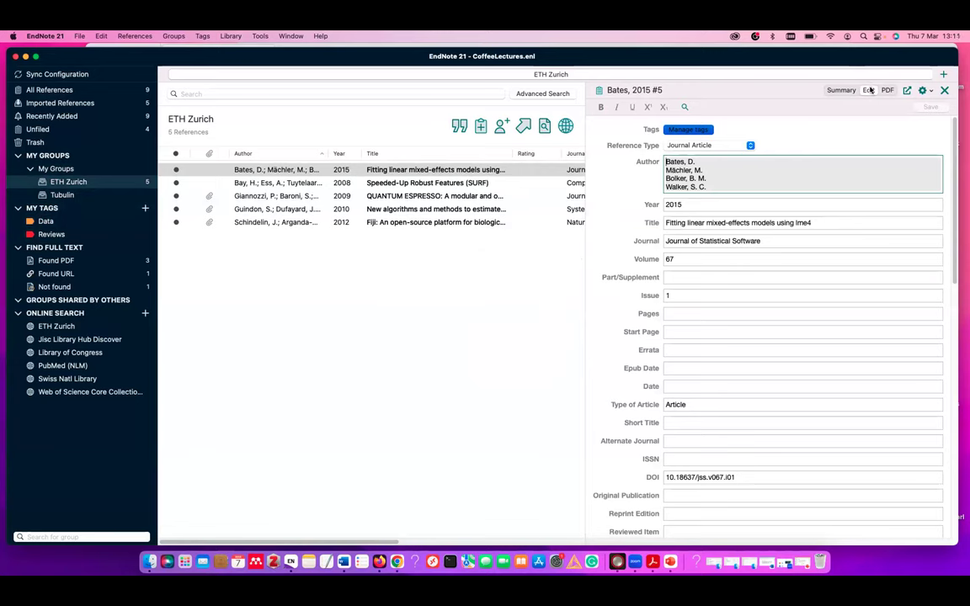
{"action": "left_click", "coordinate": [702, 131]}
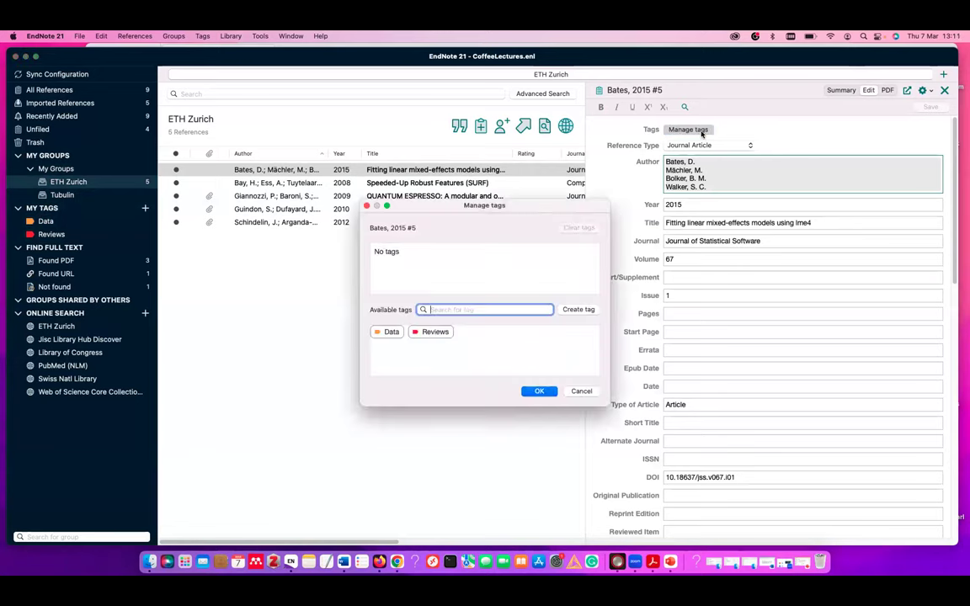
{"action": "left_click", "coordinate": [387, 332]}
{"action": "left_click", "coordinate": [539, 391]}
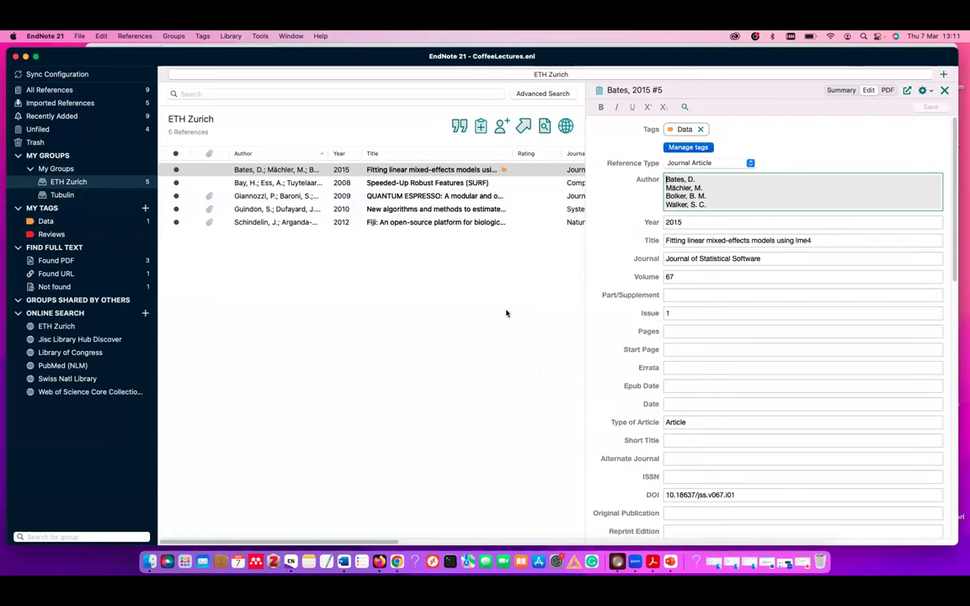
{"action": "left_click", "coordinate": [46, 221]}
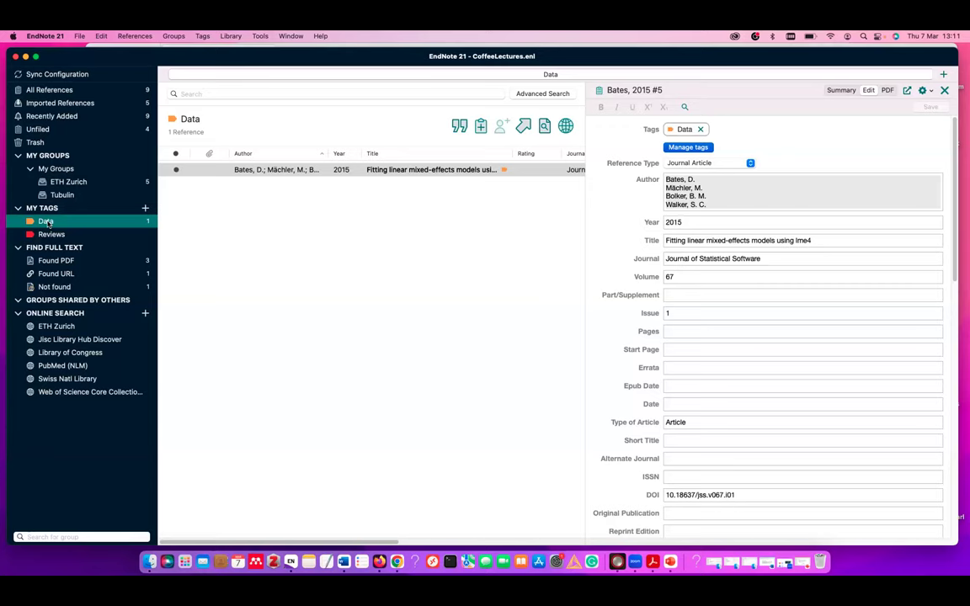
{"action": "left_click", "coordinate": [250, 198]}
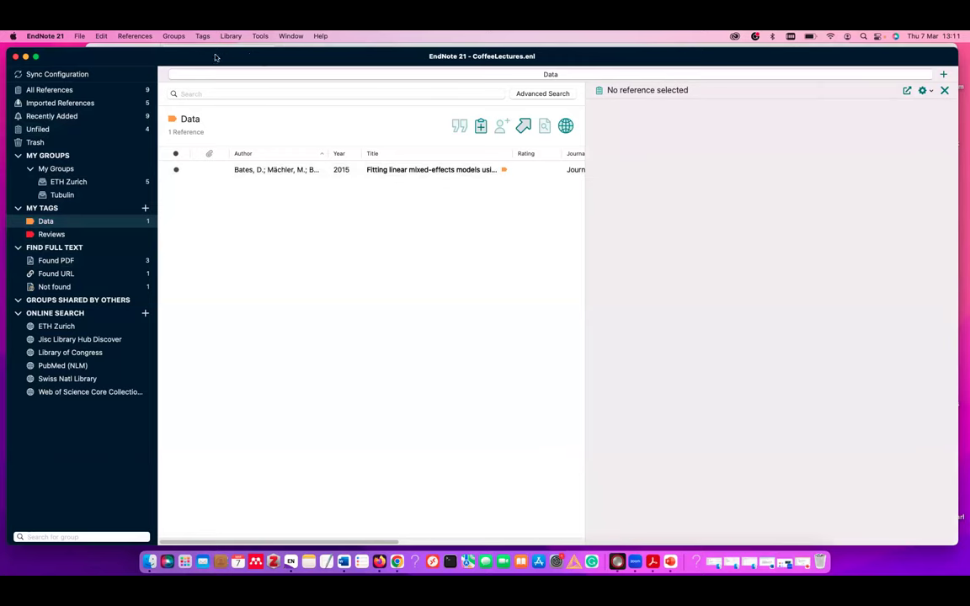
Delete all the entries from the library's Journals term list.
{"action": "left_click", "coordinate": [231, 37]}
{"action": "mouse_move", "coordinate": [258, 39]}
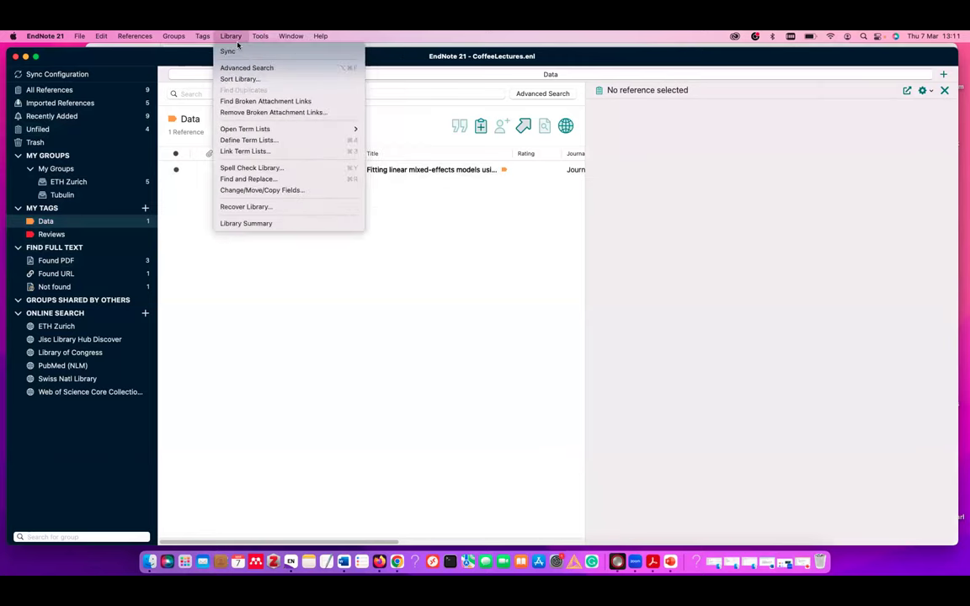
{"action": "mouse_move", "coordinate": [252, 129]}
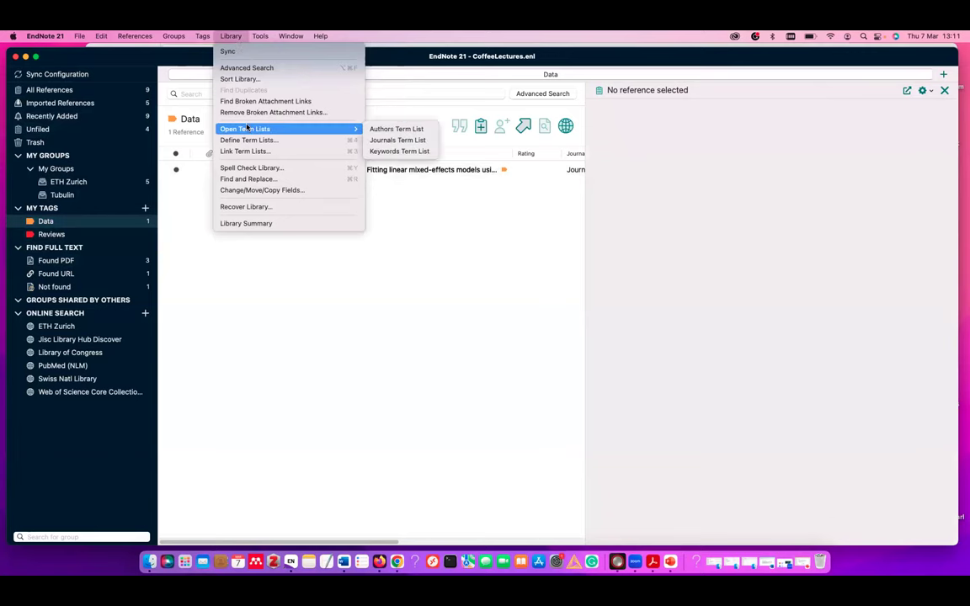
{"action": "left_click", "coordinate": [376, 141]}
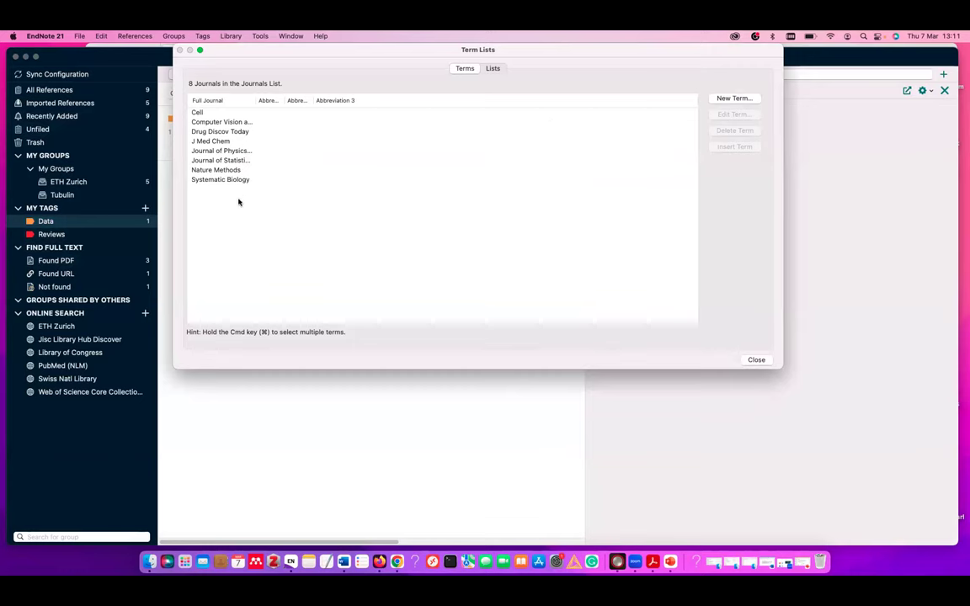
{"action": "left_click", "coordinate": [212, 168]}
{"action": "left_click", "coordinate": [234, 182]}
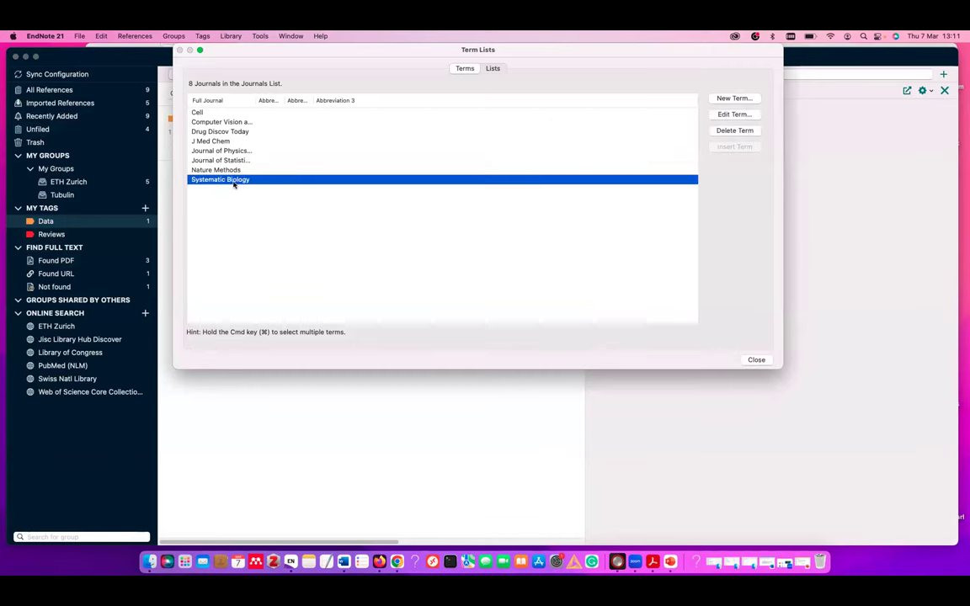
{"action": "left_click", "coordinate": [196, 112], "text": "shift"}
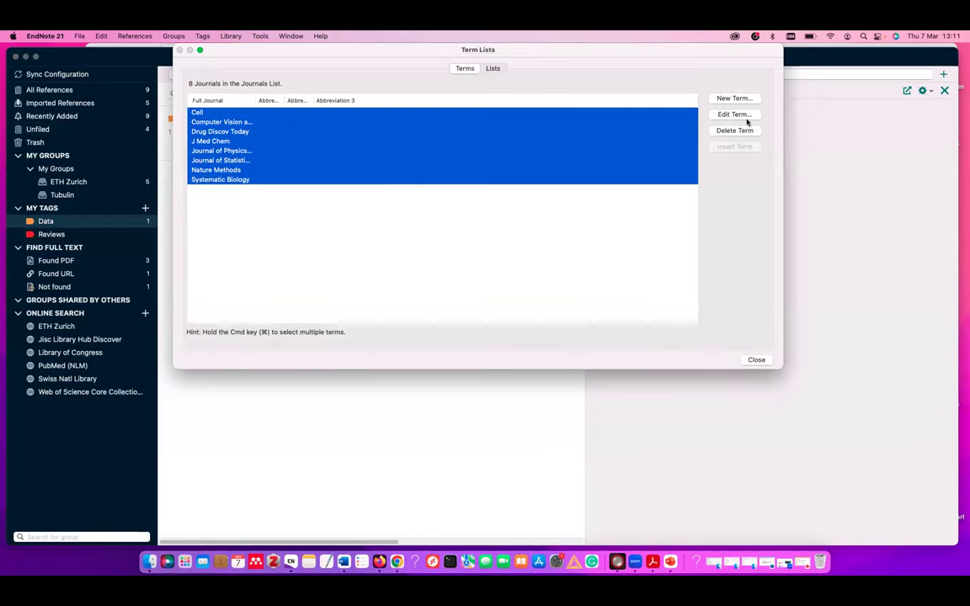
{"action": "left_click", "coordinate": [746, 131]}
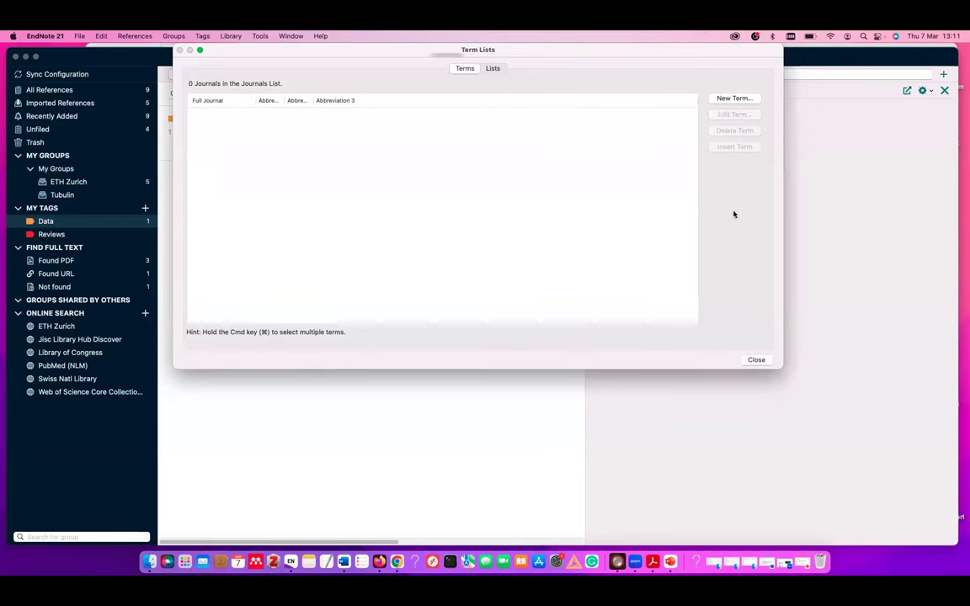
{"action": "left_click", "coordinate": [756, 360]}
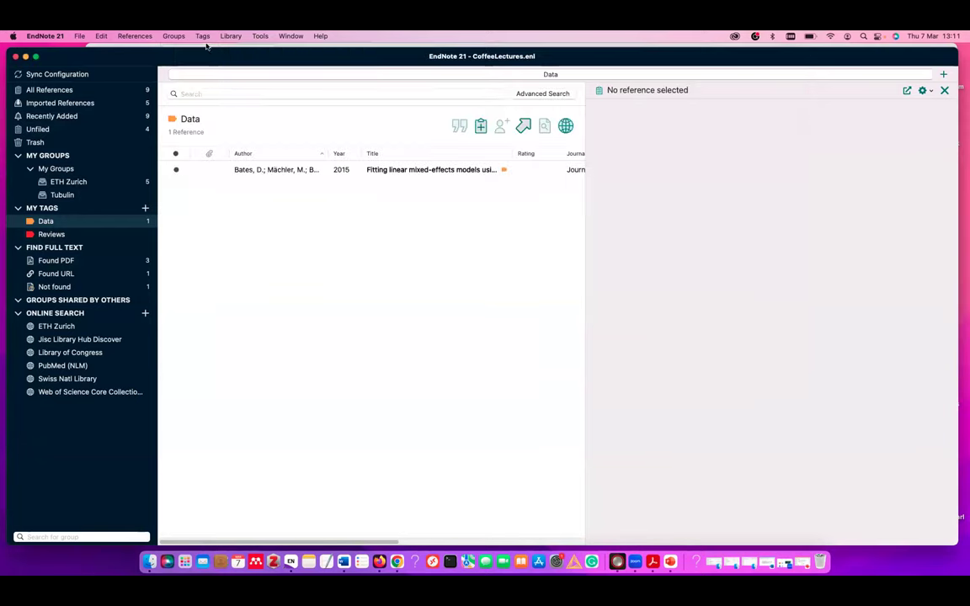
Import Chemical.txt from the EndNote 21 Terms folder into the CoffeeLectures library's Authors term list.
{"action": "left_click", "coordinate": [204, 37]}
{"action": "mouse_move", "coordinate": [225, 40]}
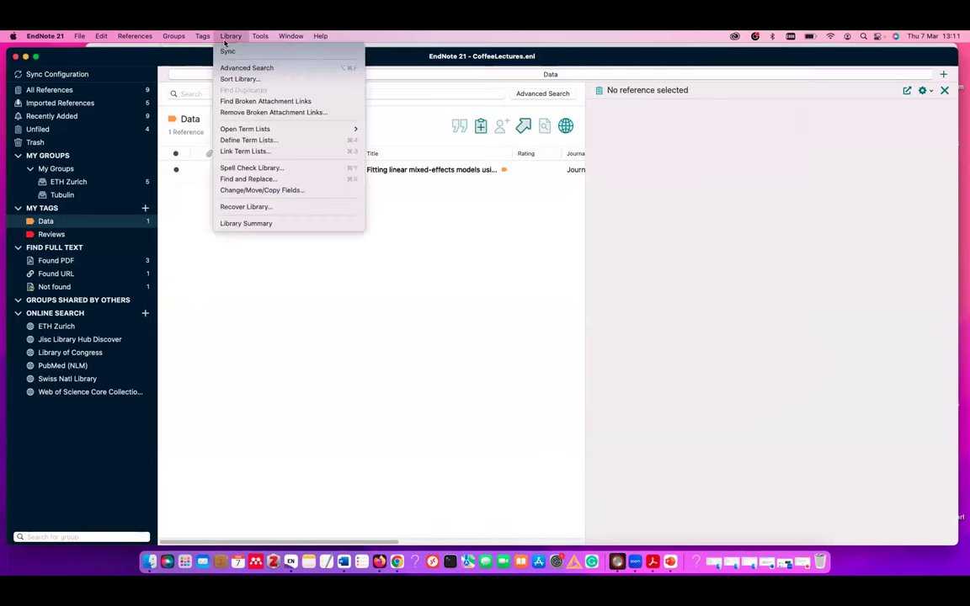
{"action": "left_click", "coordinate": [245, 140]}
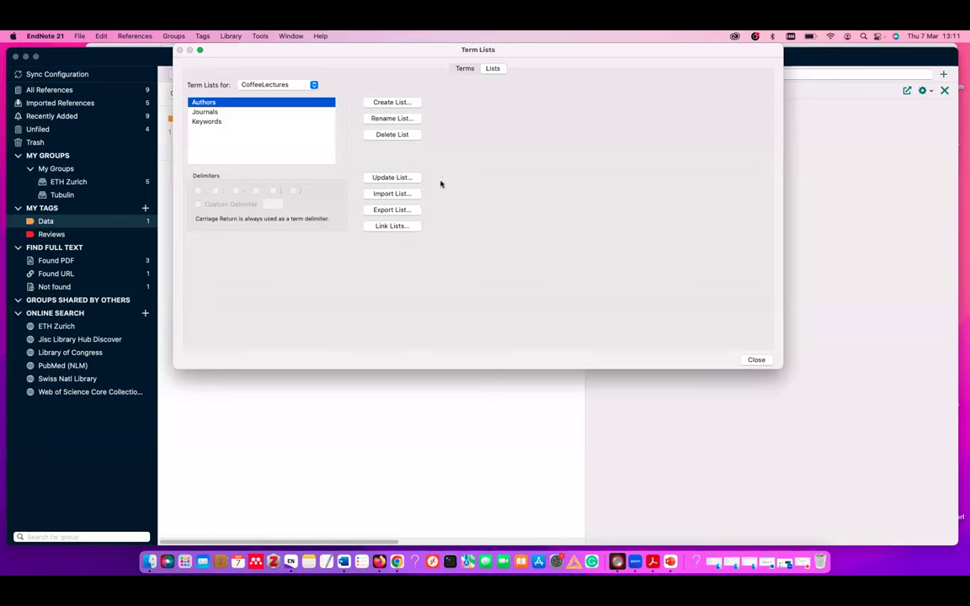
{"action": "left_click", "coordinate": [403, 194]}
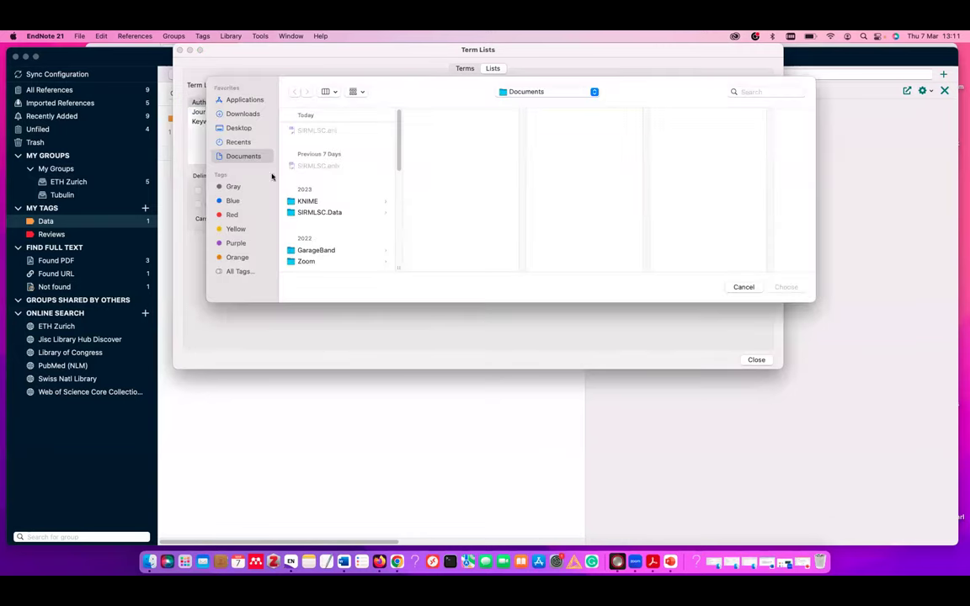
{"action": "left_click", "coordinate": [237, 100]}
{"action": "scroll", "coordinate": [337, 179], "scroll_direction": "down", "scroll_amount": 3}
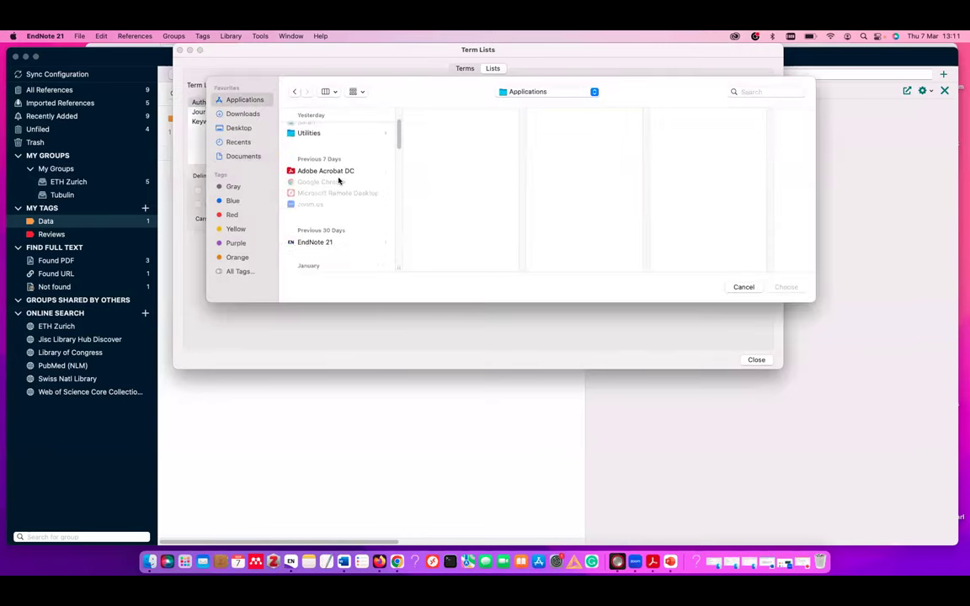
{"action": "left_click", "coordinate": [333, 217]}
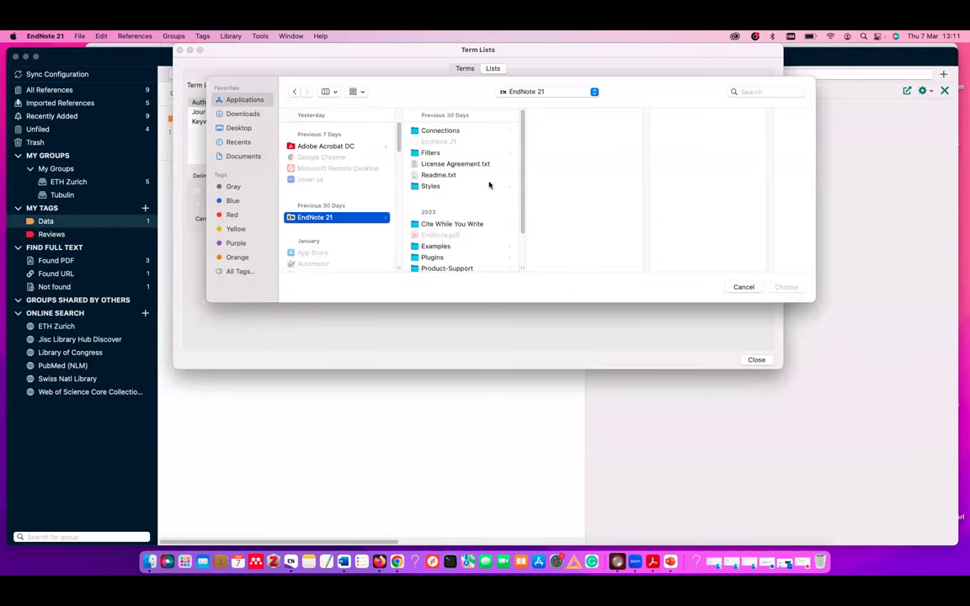
{"action": "scroll", "coordinate": [489, 186], "scroll_direction": "down", "scroll_amount": 3}
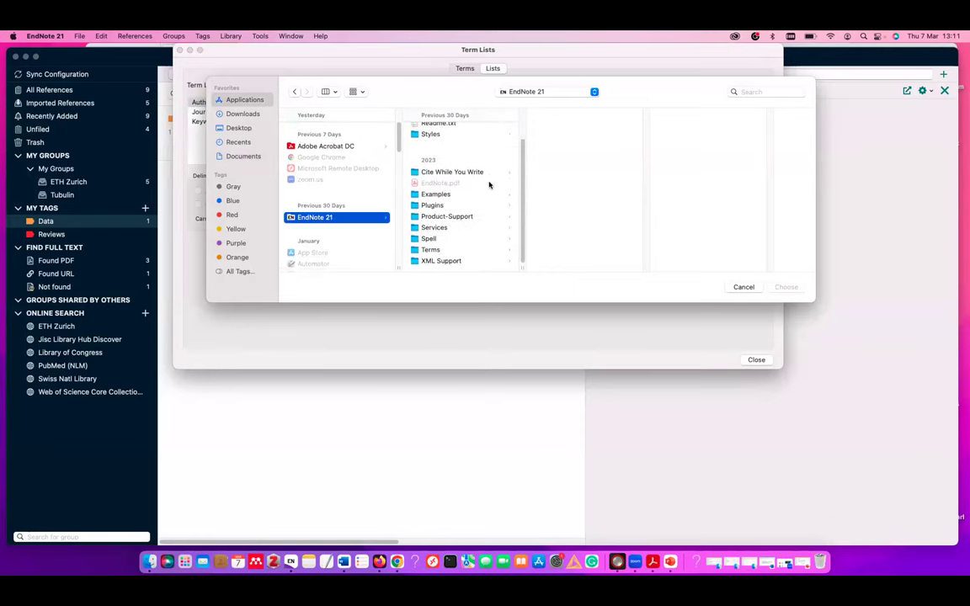
{"action": "left_click", "coordinate": [432, 250]}
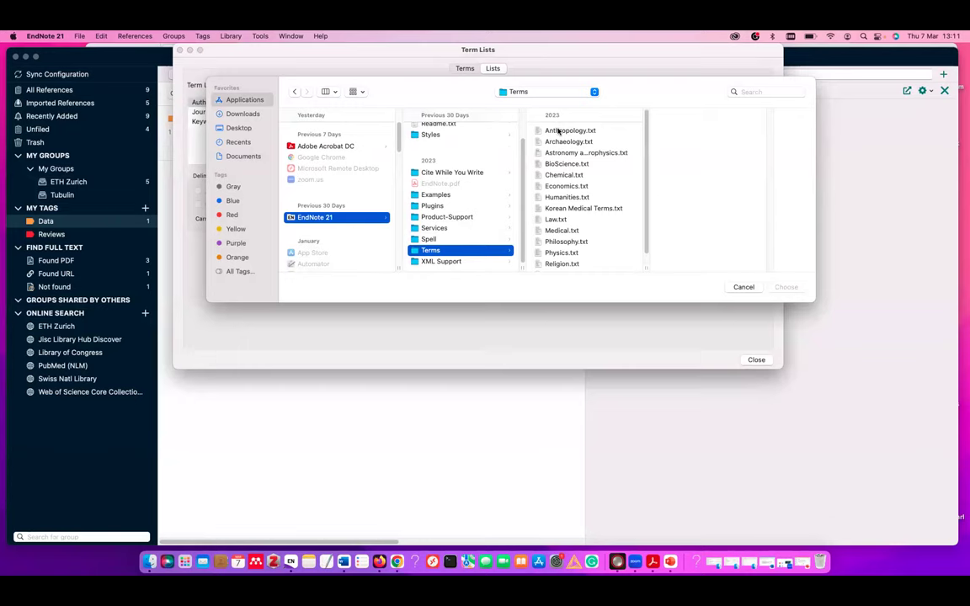
{"action": "double_click", "coordinate": [575, 178]}
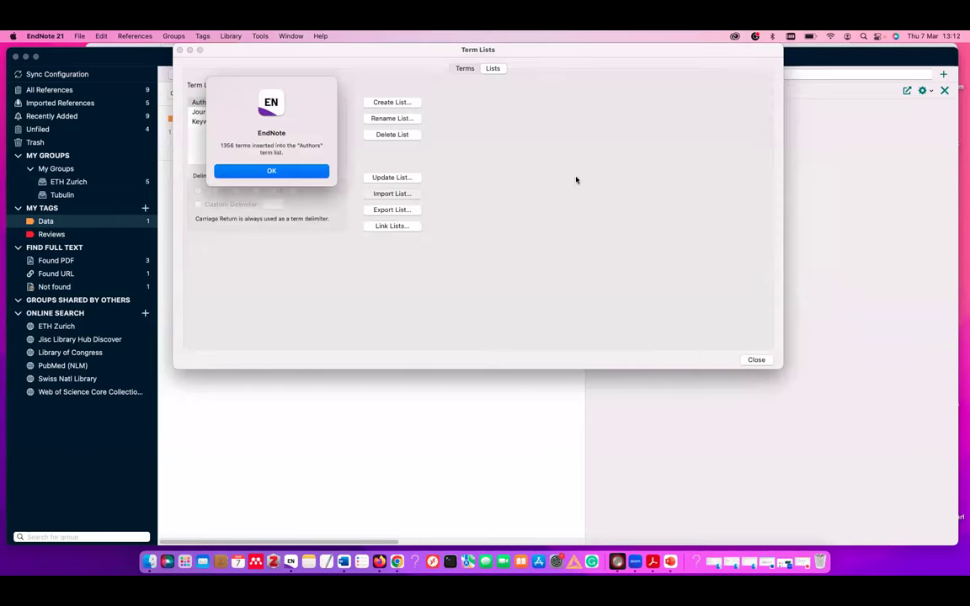
{"action": "left_click", "coordinate": [264, 174]}
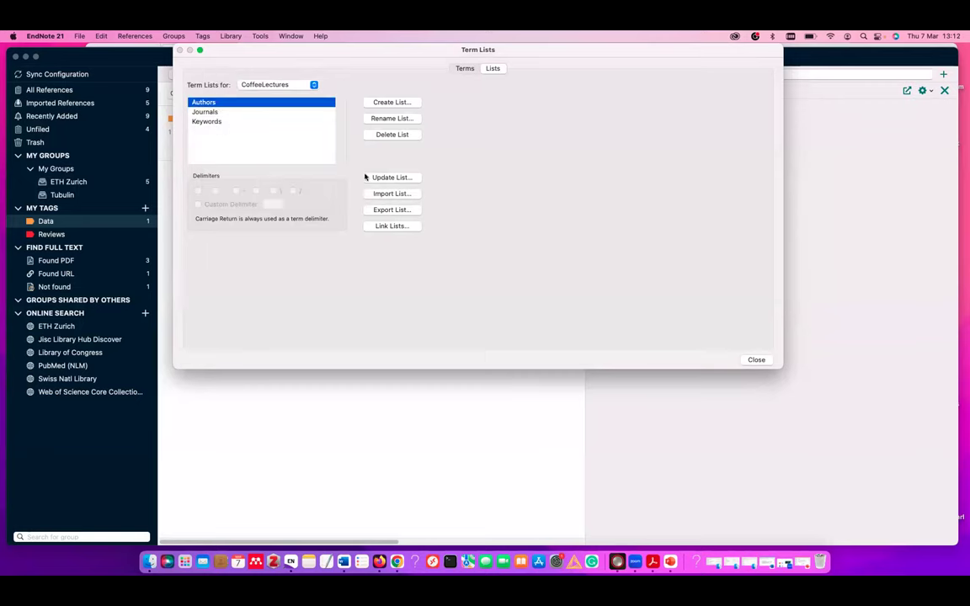
{"action": "left_click", "coordinate": [756, 360]}
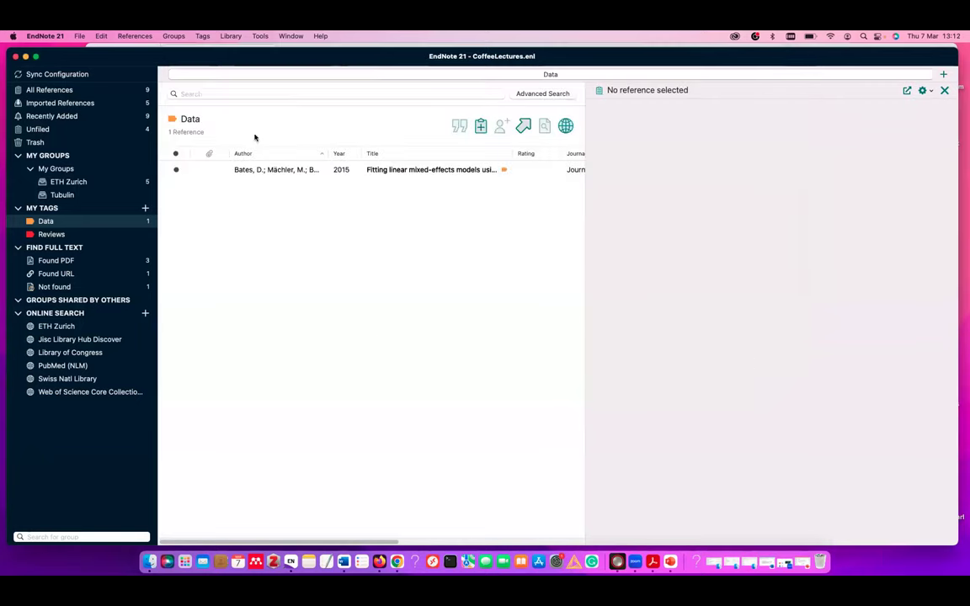
Check the CoffeeLectures library's Journals term list for entries.
{"action": "left_click", "coordinate": [228, 37]}
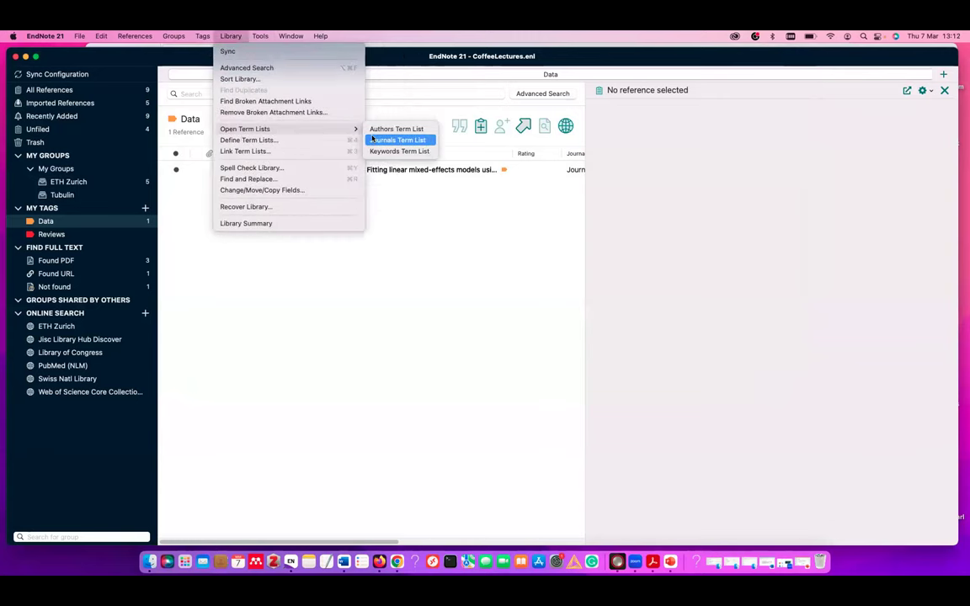
{"action": "left_click", "coordinate": [400, 280]}
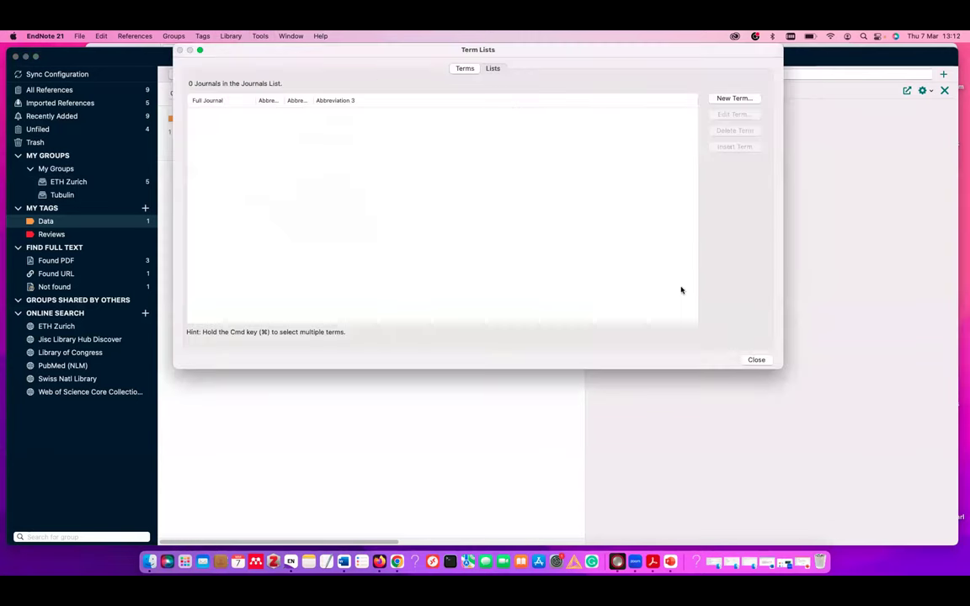
{"action": "left_click", "coordinate": [756, 360]}
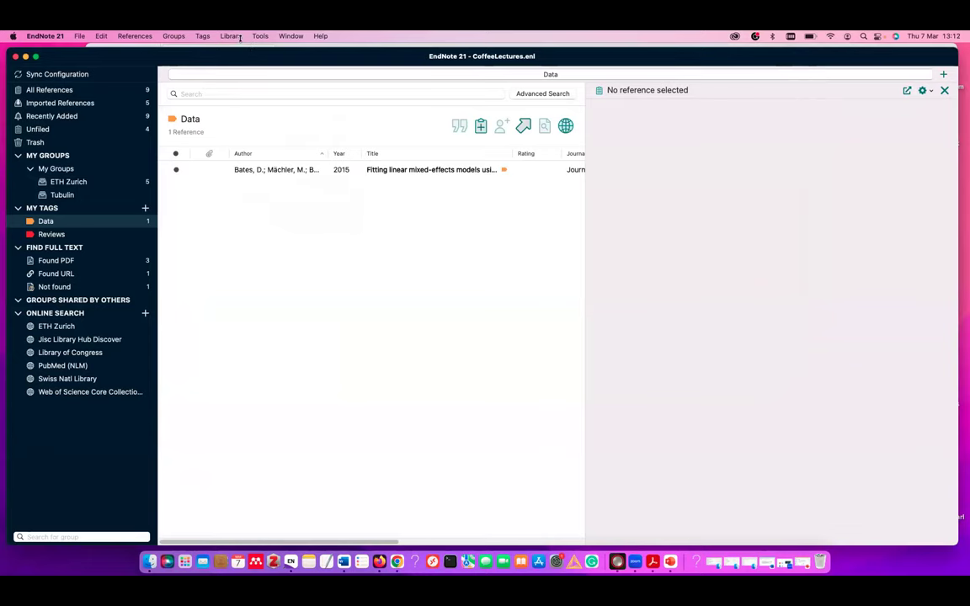
{"action": "left_click", "coordinate": [202, 36]}
{"action": "mouse_move", "coordinate": [229, 36]}
{"action": "mouse_move", "coordinate": [241, 129]}
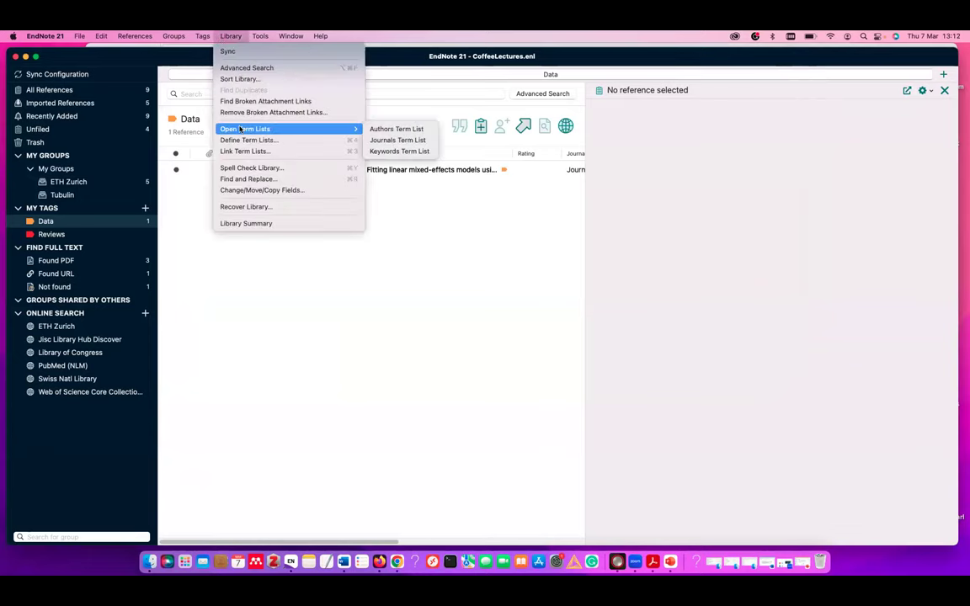
{"action": "left_click", "coordinate": [394, 140]}
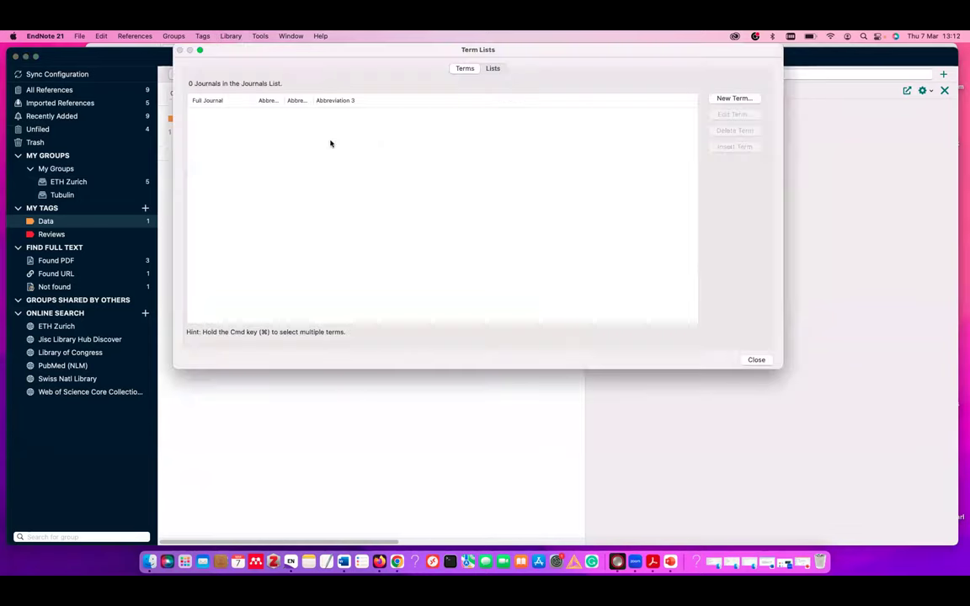
{"action": "left_click", "coordinate": [757, 360]}
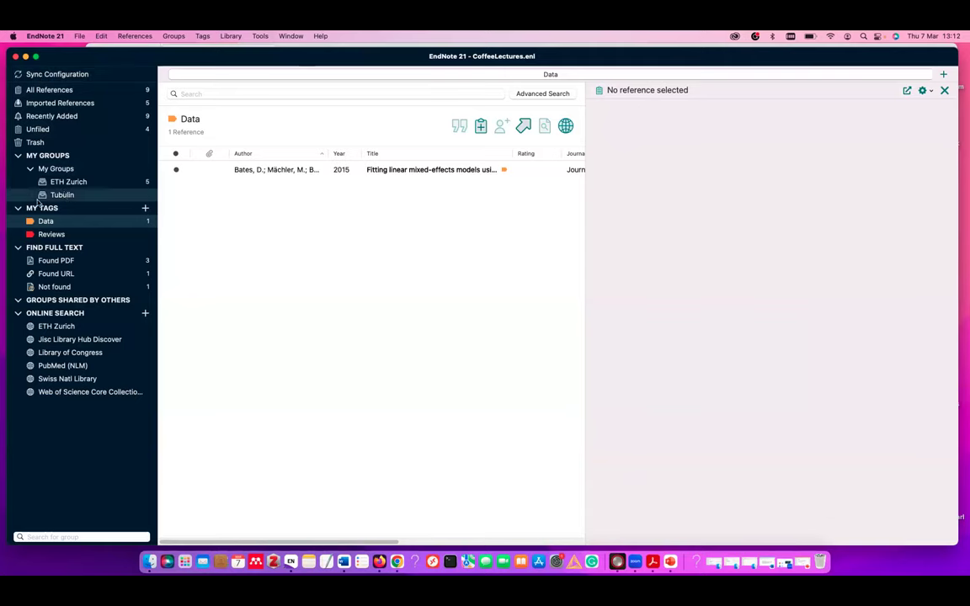
Try to share the ETH Zurich group, declining to merge this library with the last synced one.
{"action": "left_click", "coordinate": [66, 183]}
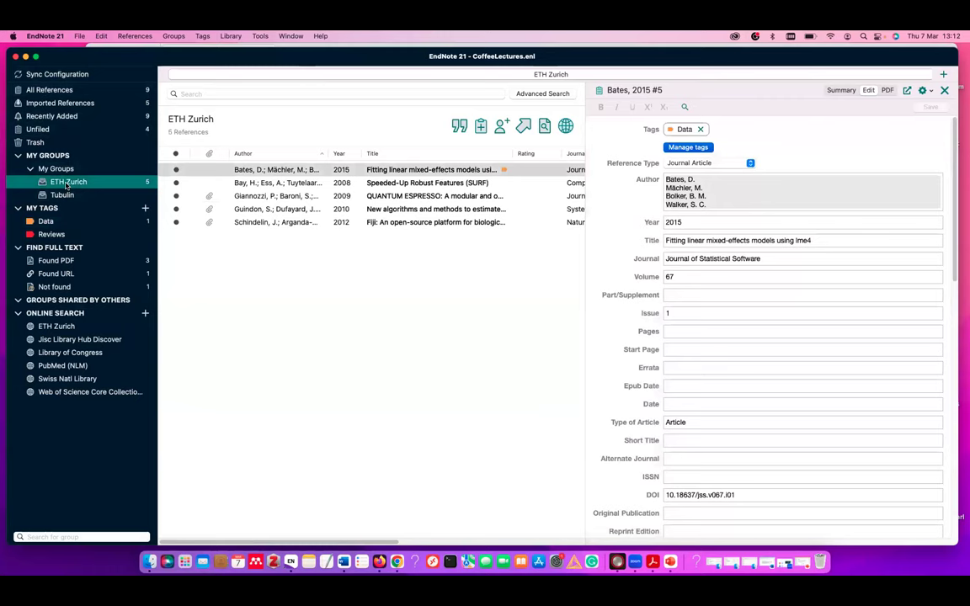
{"action": "right_click", "coordinate": [65, 185]}
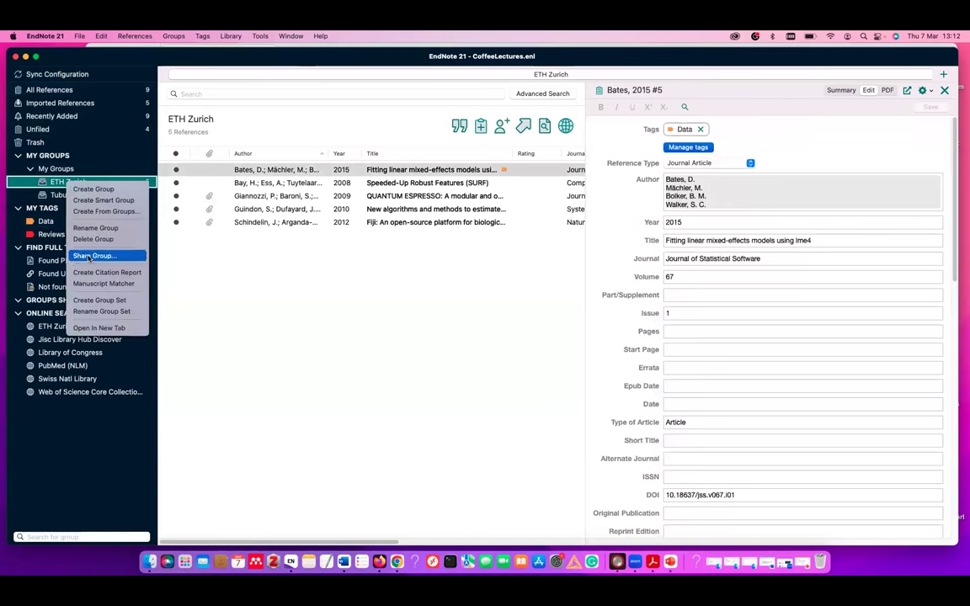
{"action": "left_click", "coordinate": [84, 255]}
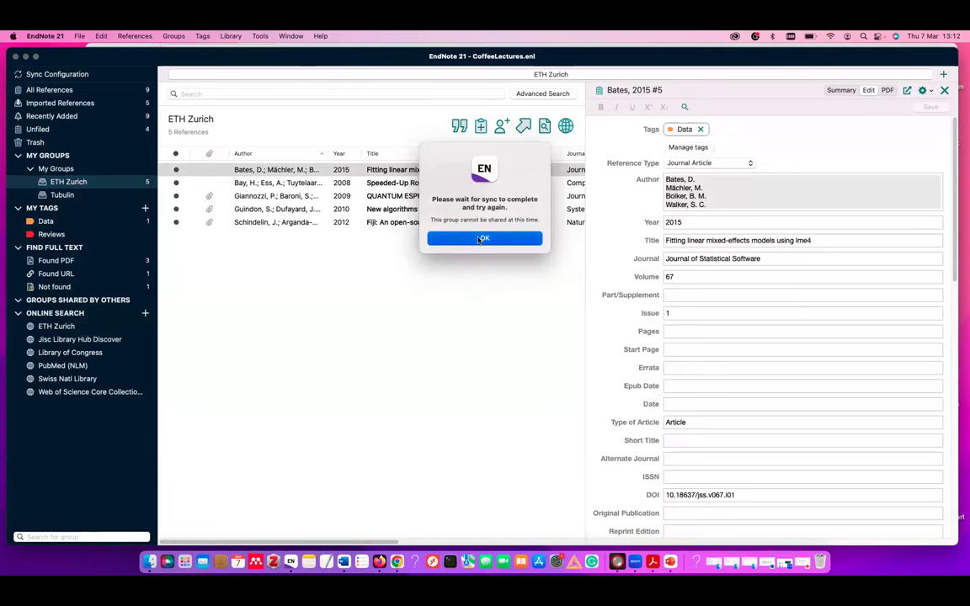
{"action": "left_click", "coordinate": [479, 240]}
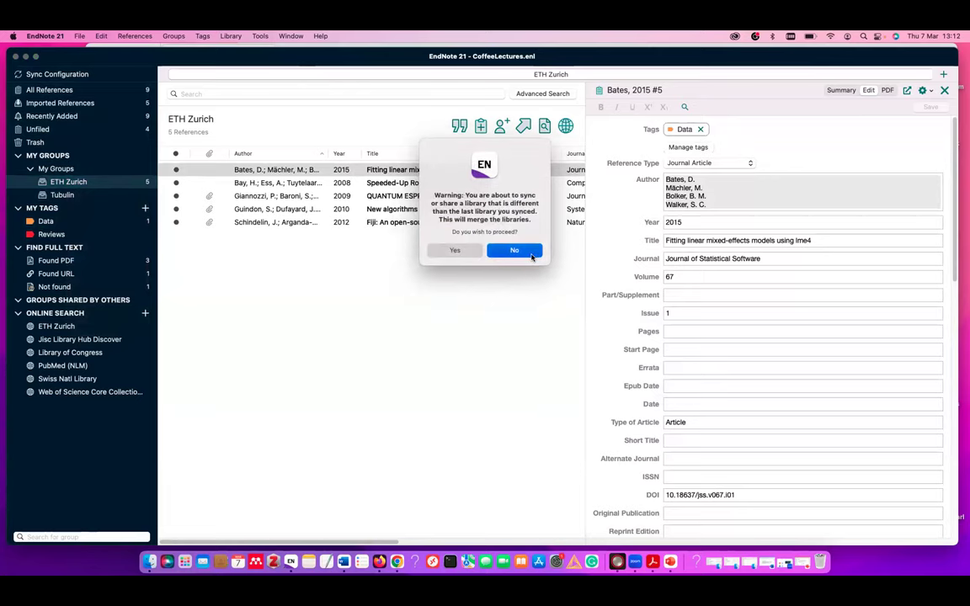
{"action": "left_click", "coordinate": [512, 249]}
Close the CoffeeLectures library window and switch to Word, moving and enlarging the Document1 window.
{"action": "left_click", "coordinate": [15, 56]}
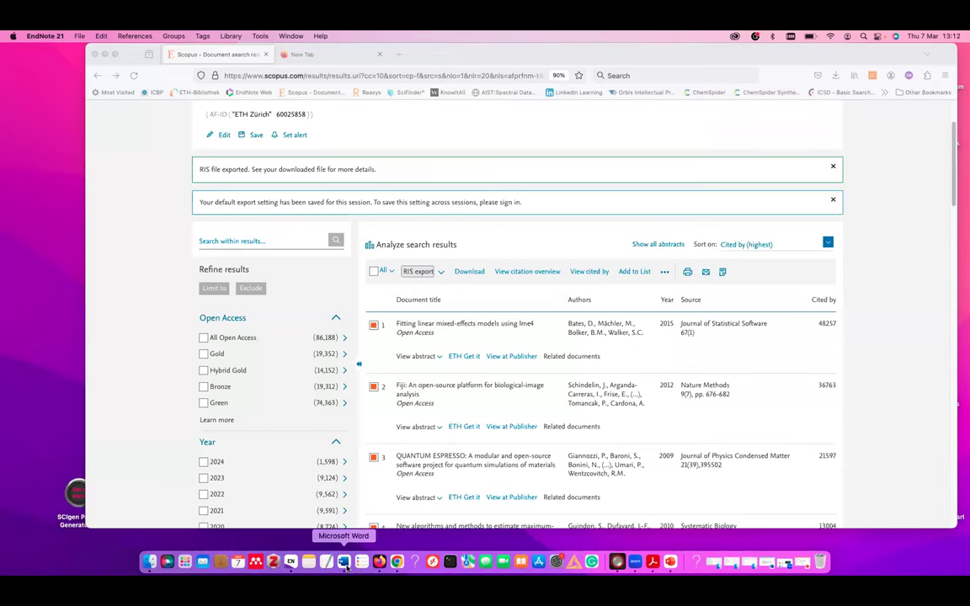
{"action": "left_click", "coordinate": [343, 562]}
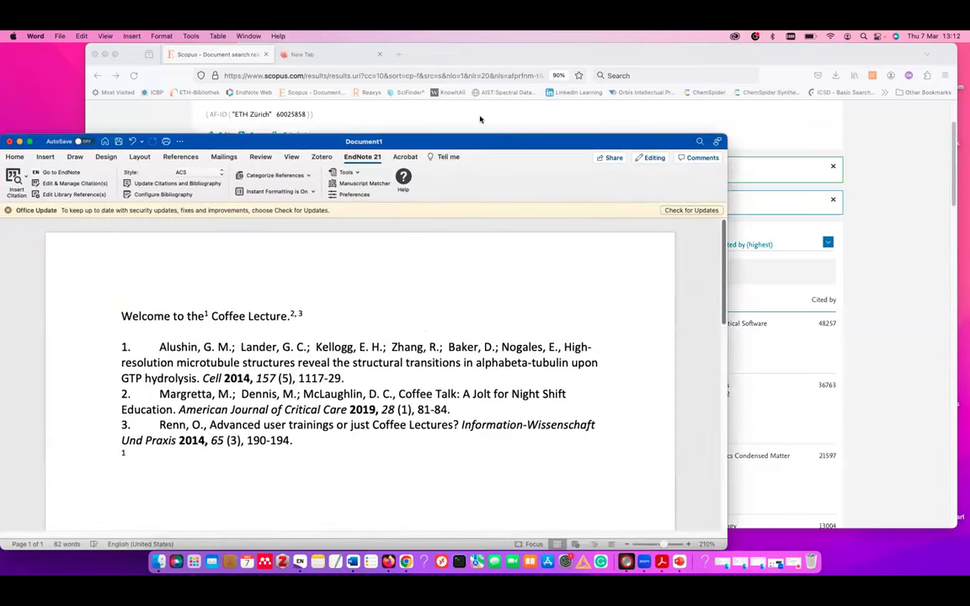
{"action": "left_click_drag", "start_coordinate": [437, 144], "coordinate": [537, 54]}
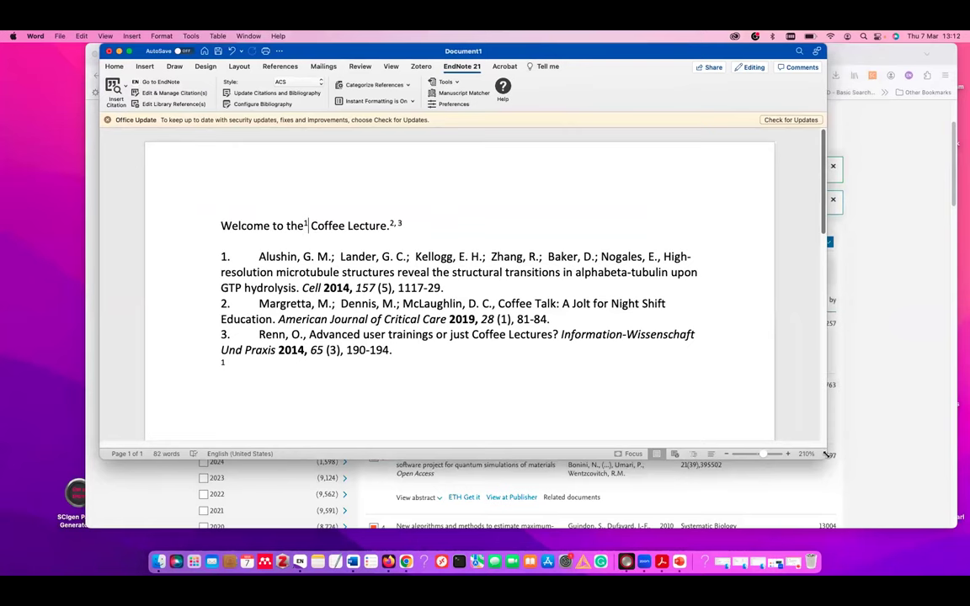
{"action": "left_click_drag", "start_coordinate": [828, 455], "coordinate": [962, 541]}
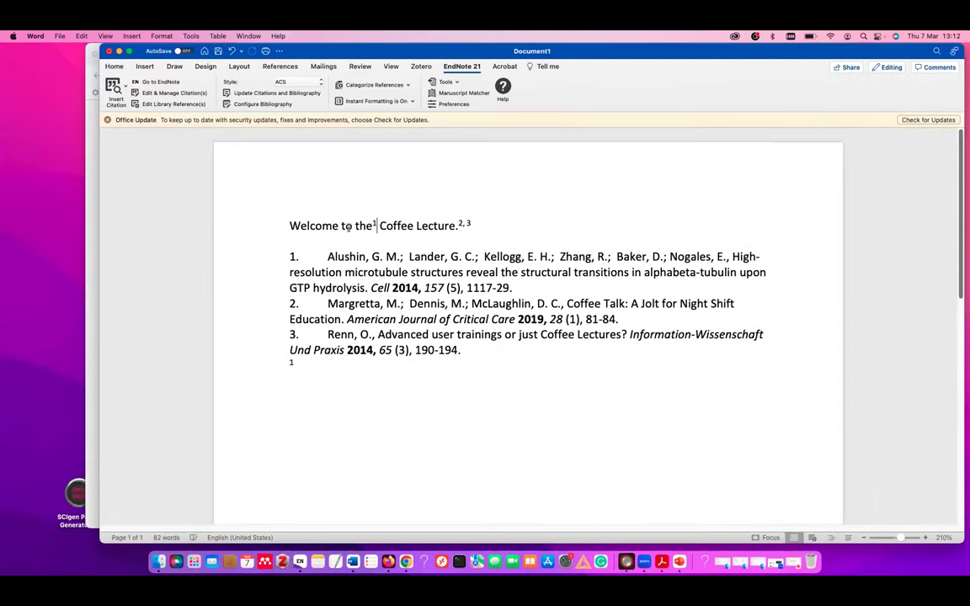
Create a new blank Word document and enter the sentence "I am interested in tubulin.".
{"action": "left_click", "coordinate": [60, 35]}
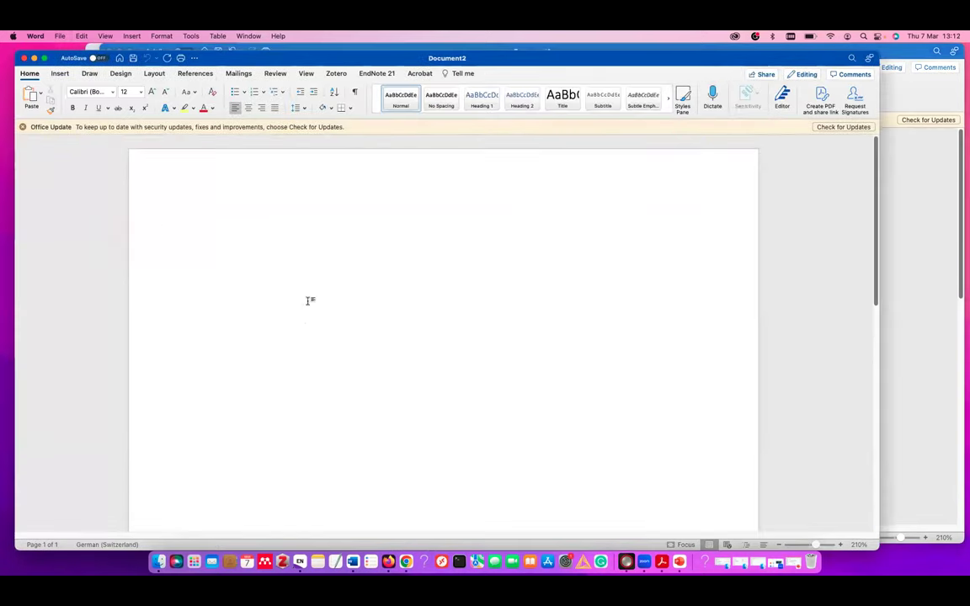
{"action": "type", "text": "Im"}
{"action": "key", "text": "BackSpace"}
{"action": "type", "text": "am in"}
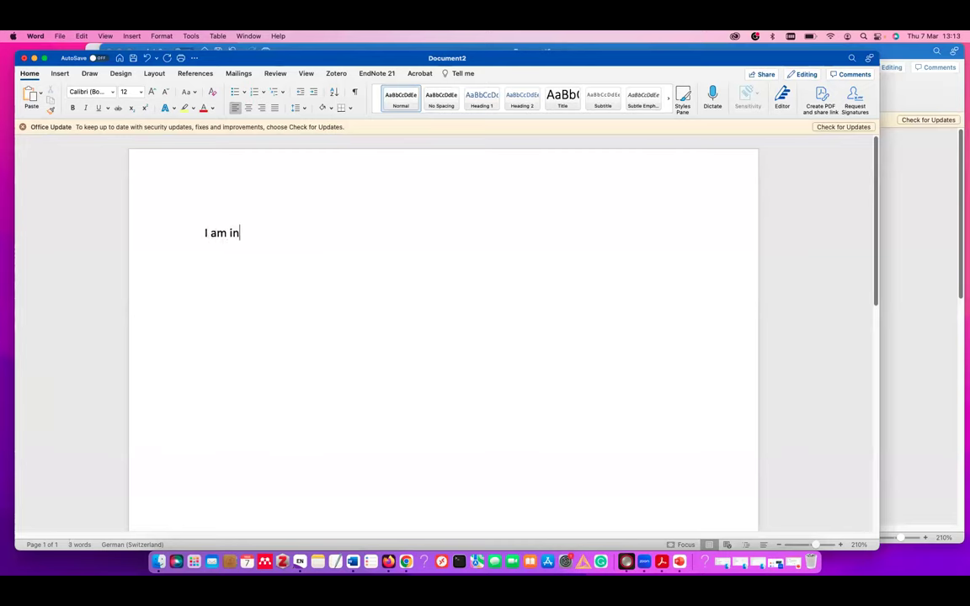
{"action": "type", "text": "terested in tubiulin."}
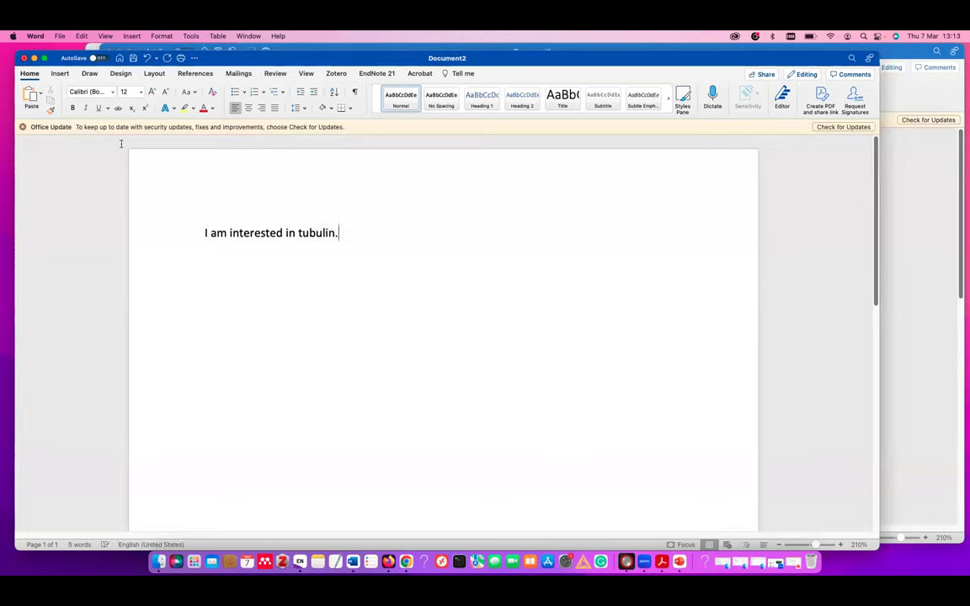
Start inserting an EndNote citation after the sentence and open CoffeeLectures.enl from the CoffeeLectures/EndNote/2024 folder.
{"action": "left_click", "coordinate": [368, 76]}
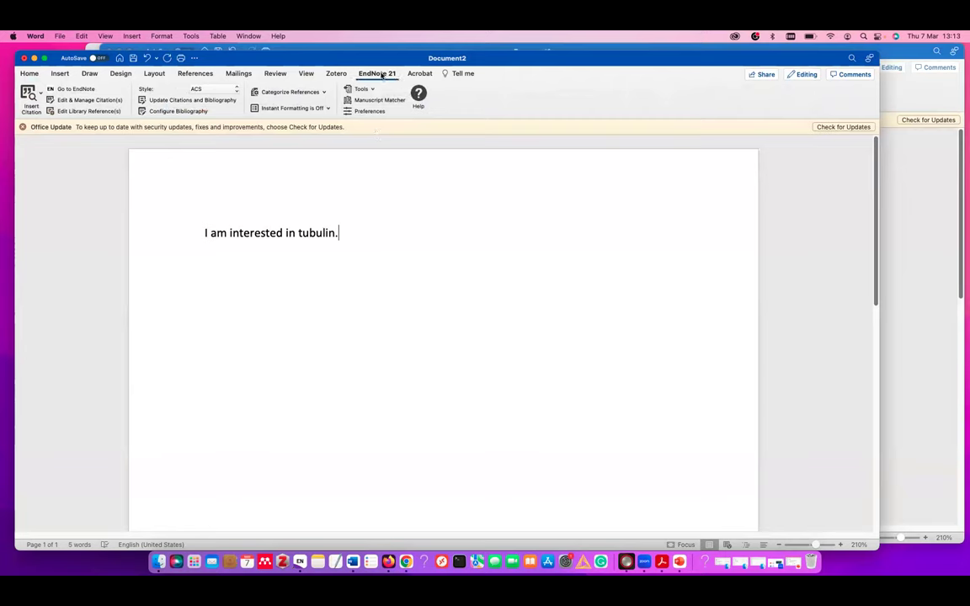
{"action": "left_click", "coordinate": [29, 93]}
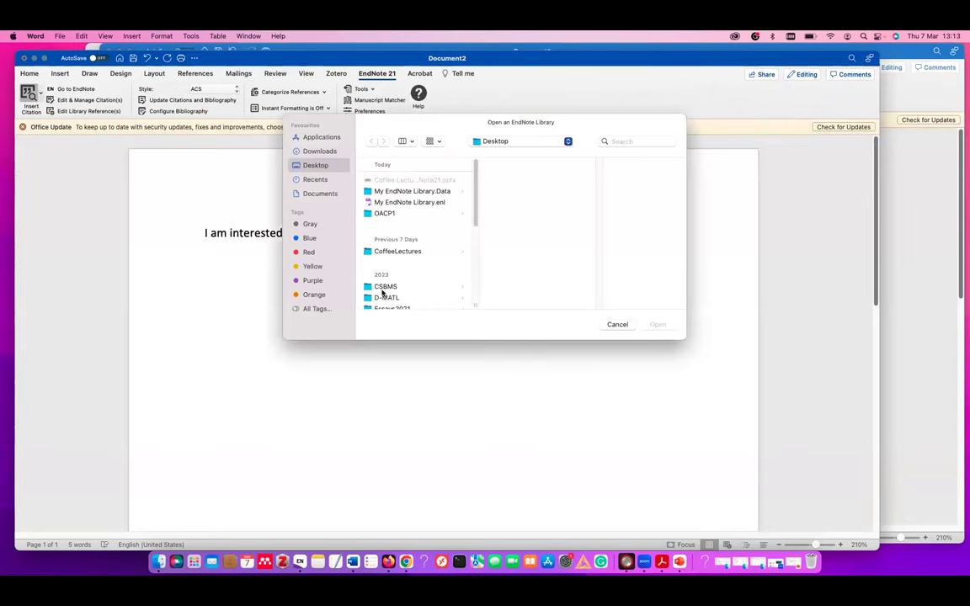
{"action": "left_click", "coordinate": [403, 250]}
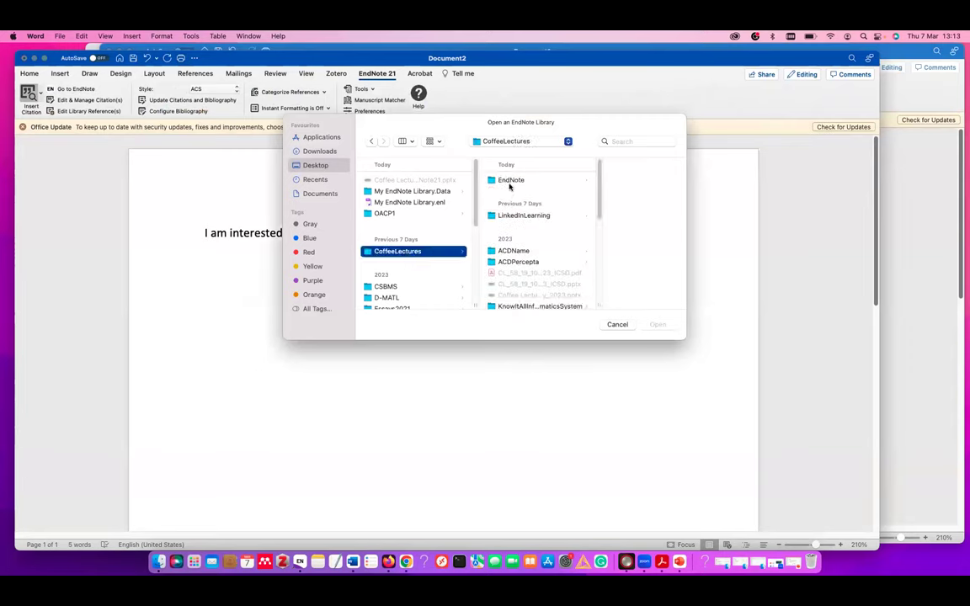
{"action": "left_click", "coordinate": [509, 182]}
{"action": "left_click", "coordinate": [601, 182]}
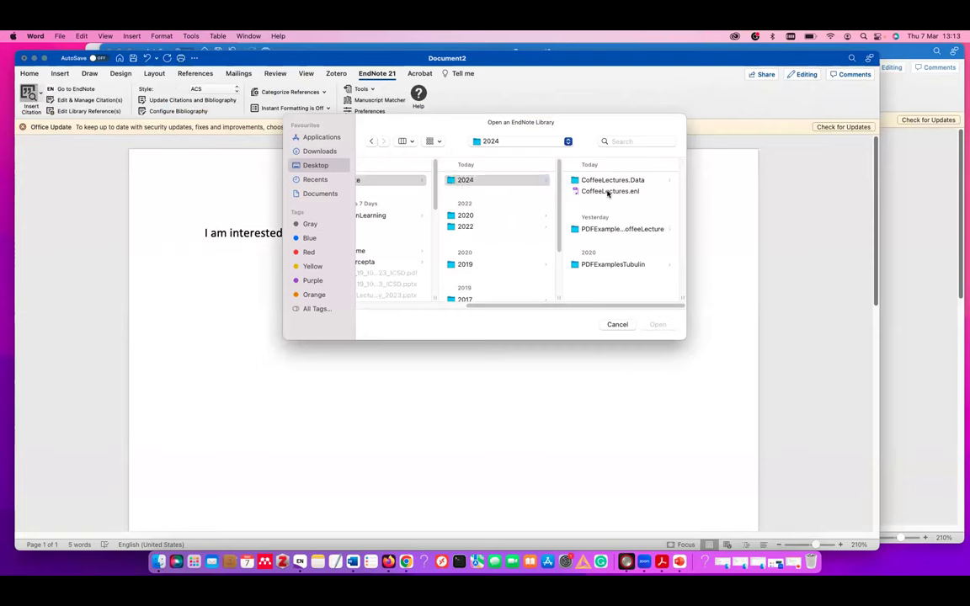
{"action": "double_click", "coordinate": [606, 192]}
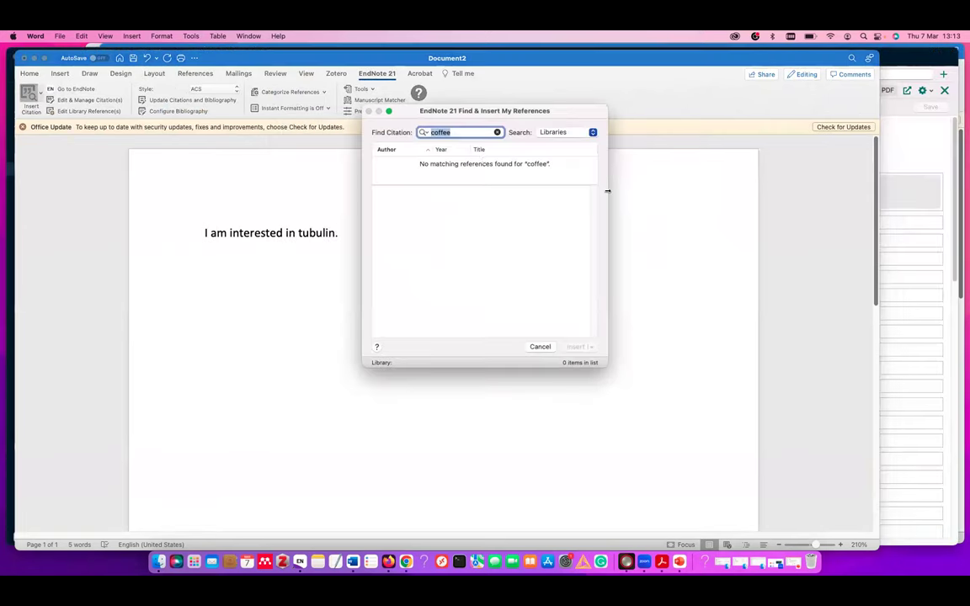
Cite the 2014 microtubule structures and 2011 discodermolide papers, found by searching for tubulin, and format the document in Angewandte Chemie style.
{"action": "left_click", "coordinate": [497, 132]}
{"action": "type", "text": "tubulin"}
{"action": "key", "text": "Return"}
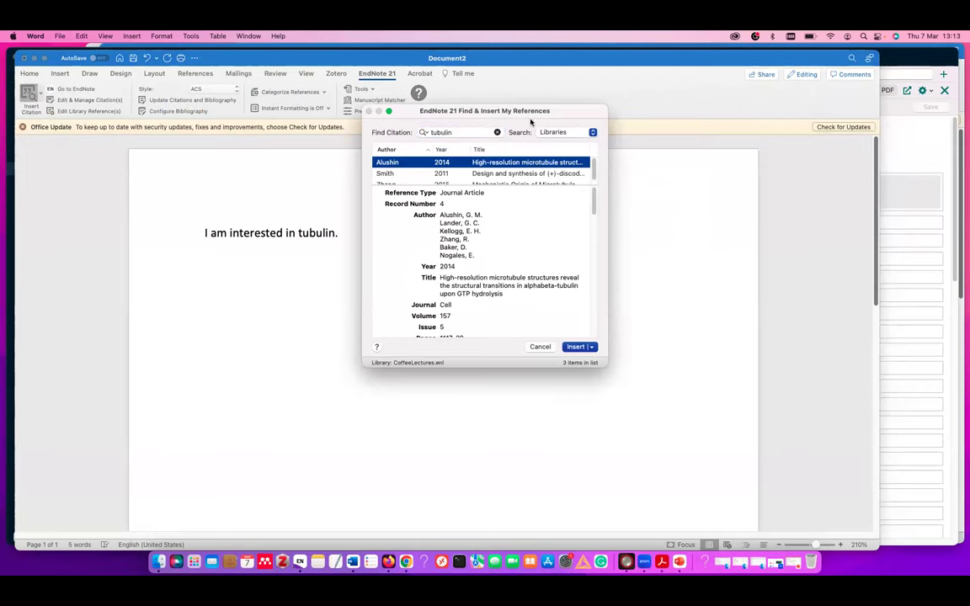
{"action": "left_click", "coordinate": [550, 174], "text": "shift"}
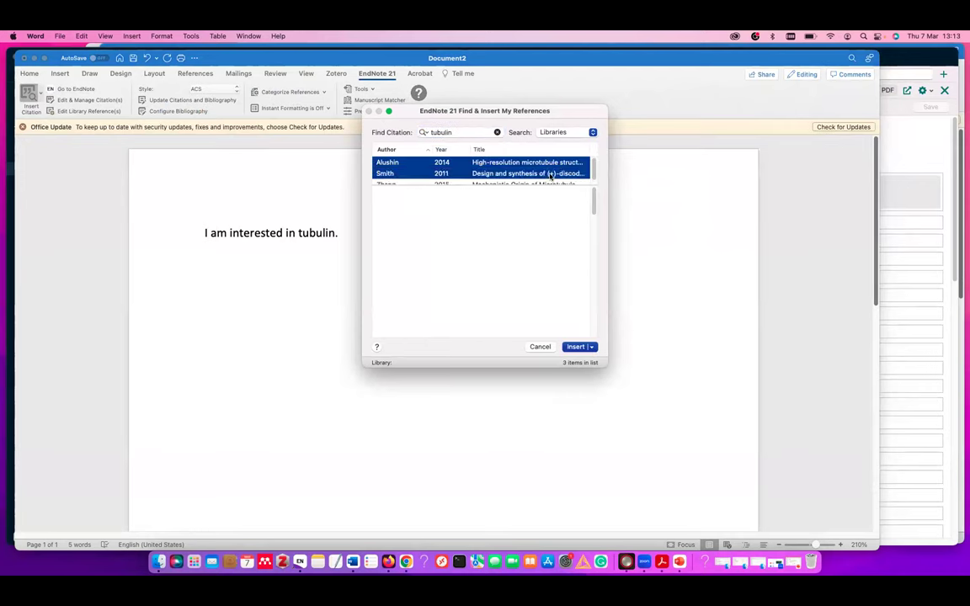
{"action": "left_click", "coordinate": [574, 349]}
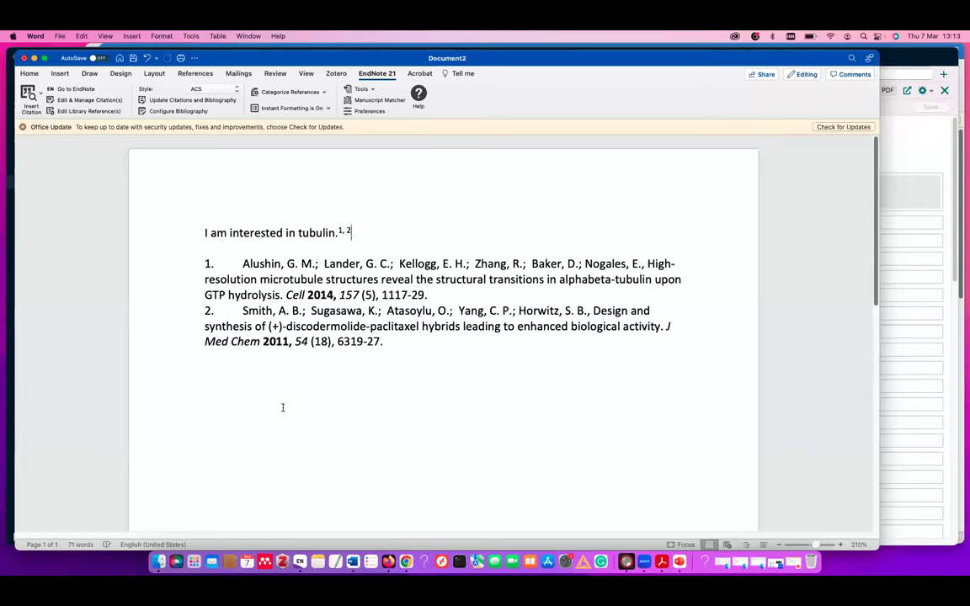
{"action": "left_click", "coordinate": [218, 90]}
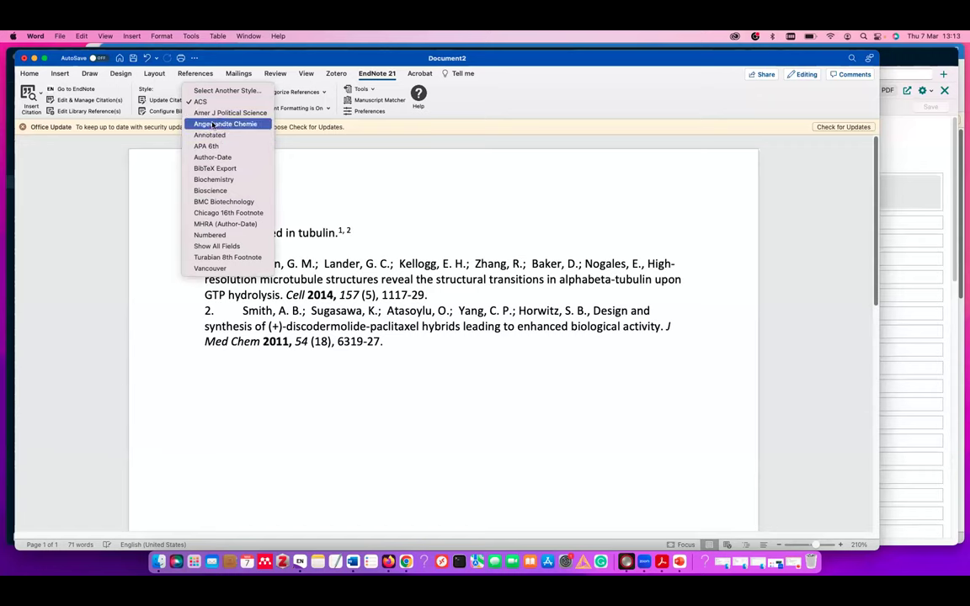
{"action": "left_click", "coordinate": [203, 208]}
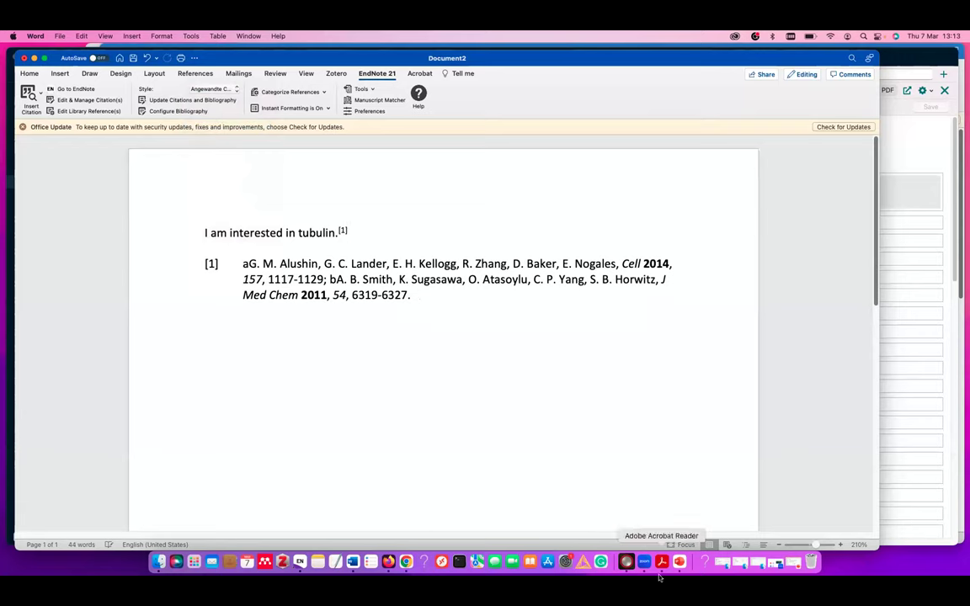
Switch to EndNote and insert the QUANTUM ESPRESSO reference from the ETH Zurich group as a citation in the Word document.
{"action": "left_click", "coordinate": [299, 562]}
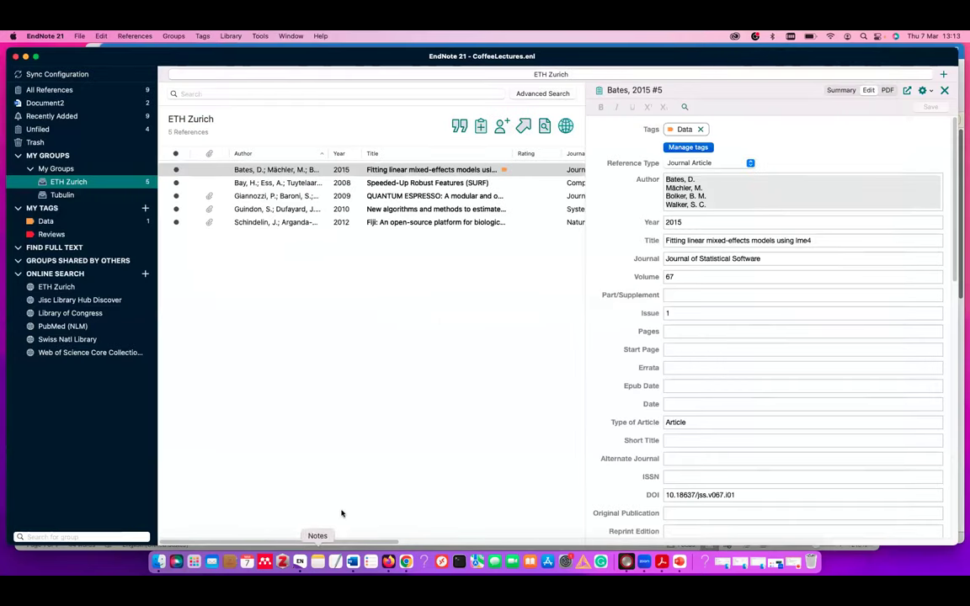
{"action": "left_click", "coordinate": [230, 193]}
{"action": "left_click", "coordinate": [124, 193]}
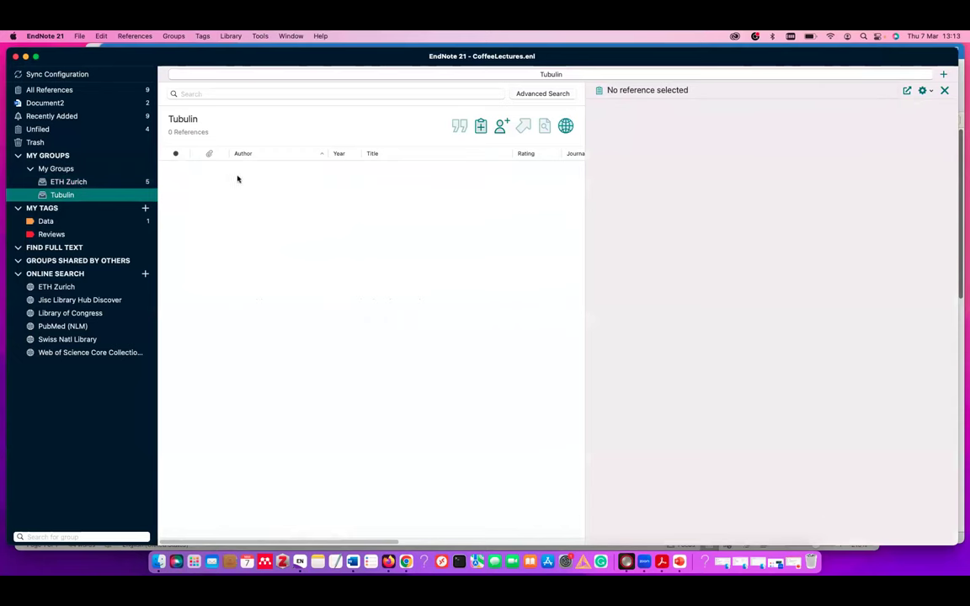
{"action": "left_click", "coordinate": [104, 183]}
{"action": "left_click", "coordinate": [284, 196]}
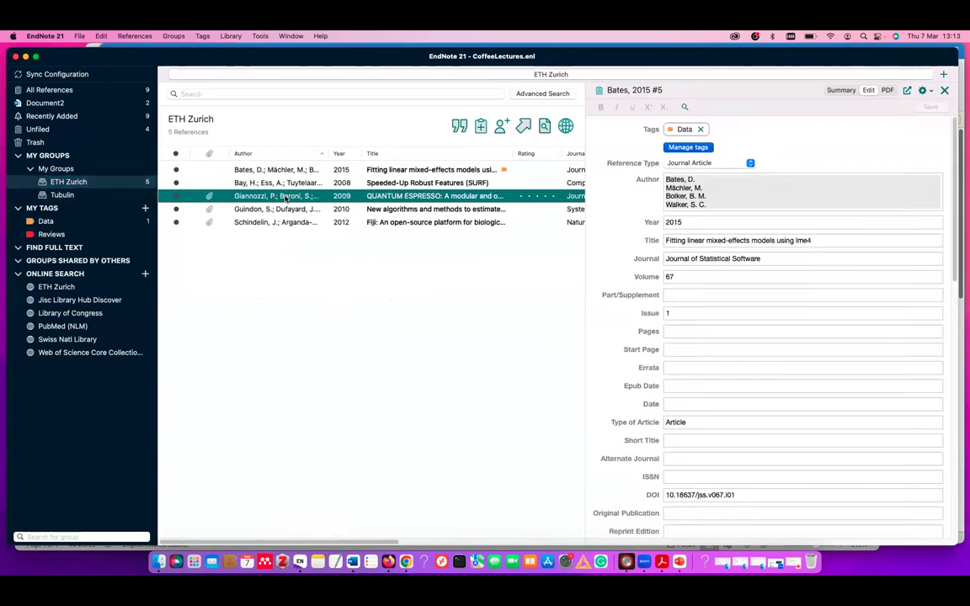
{"action": "left_click", "coordinate": [460, 128]}
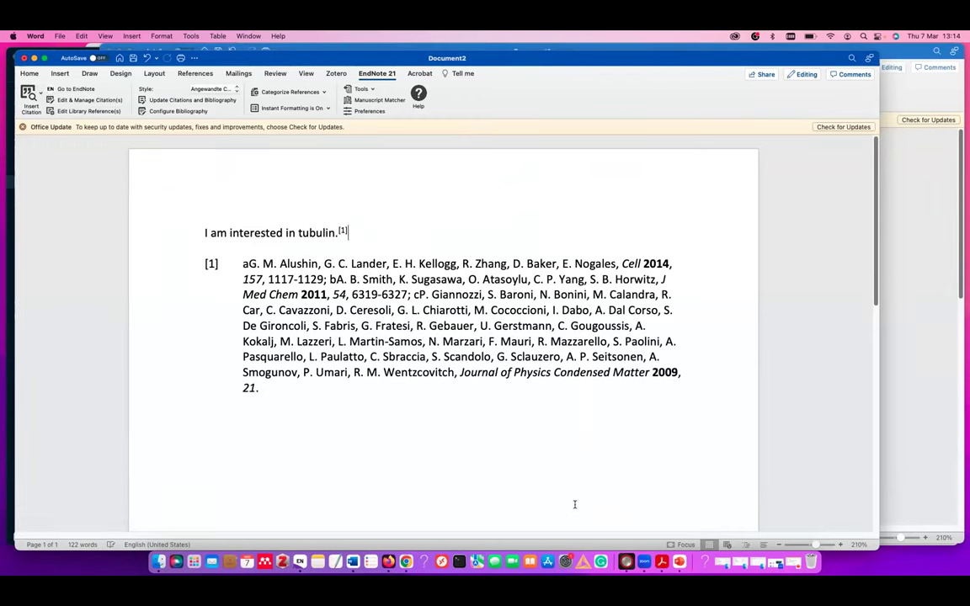
Show the editing options for the in-text citation after the tubulin sentence.
{"action": "left_click", "coordinate": [343, 231]}
{"action": "right_click", "coordinate": [343, 230]}
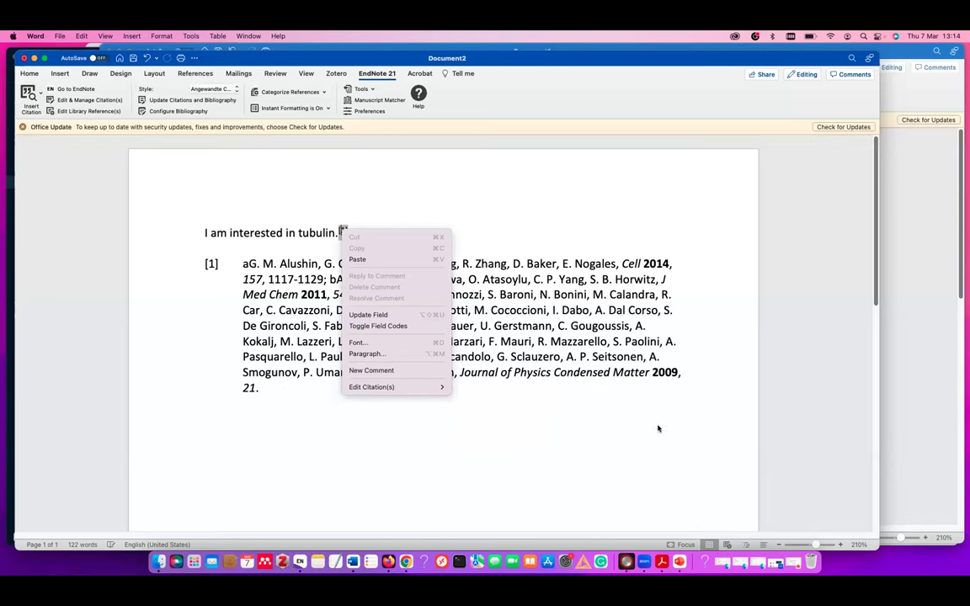
Switch to PowerPoint, start the EndNote21 slide show at slide 13, and advance to the EndNote Web sync and share slide.
{"action": "left_click", "coordinate": [698, 559]}
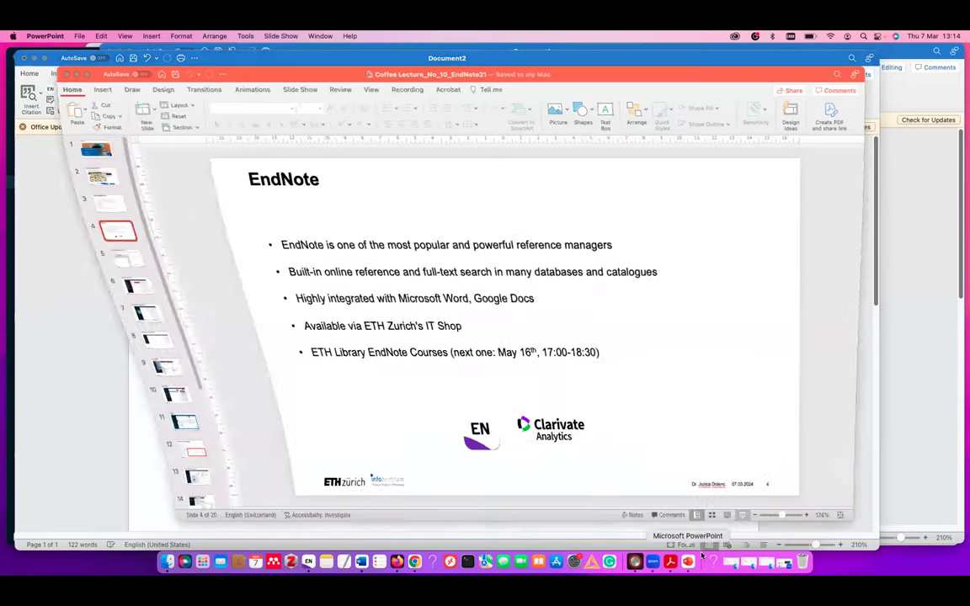
{"action": "left_click", "coordinate": [91, 477]}
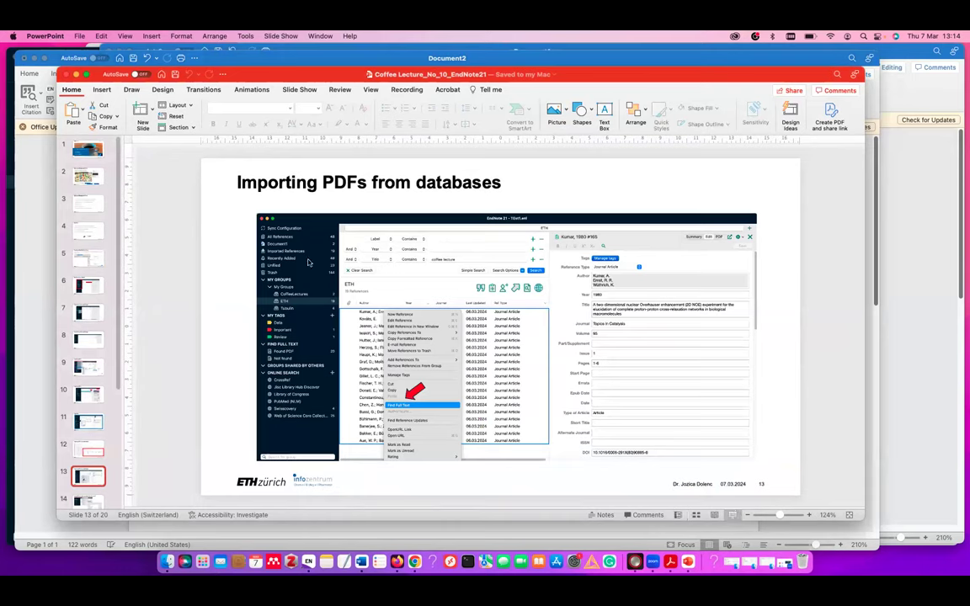
{"action": "key", "text": "super+Return"}
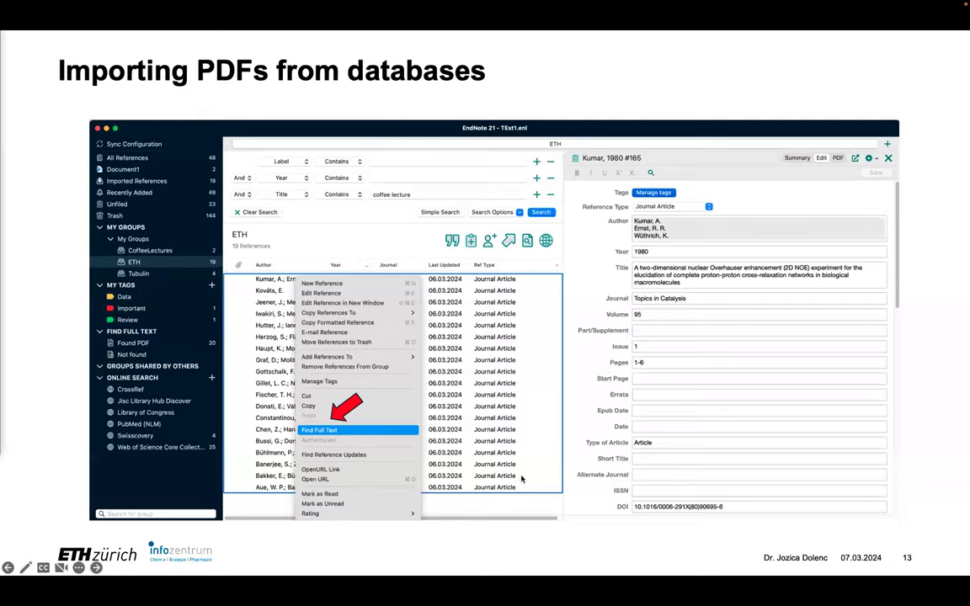
{"action": "key", "text": "Right"}
{"action": "key", "text": "Right"}
{"action": "key", "text": "Right"}
{"action": "key", "text": "Right"}
{"action": "key", "text": "Right"}
{"action": "key", "text": "Right"}
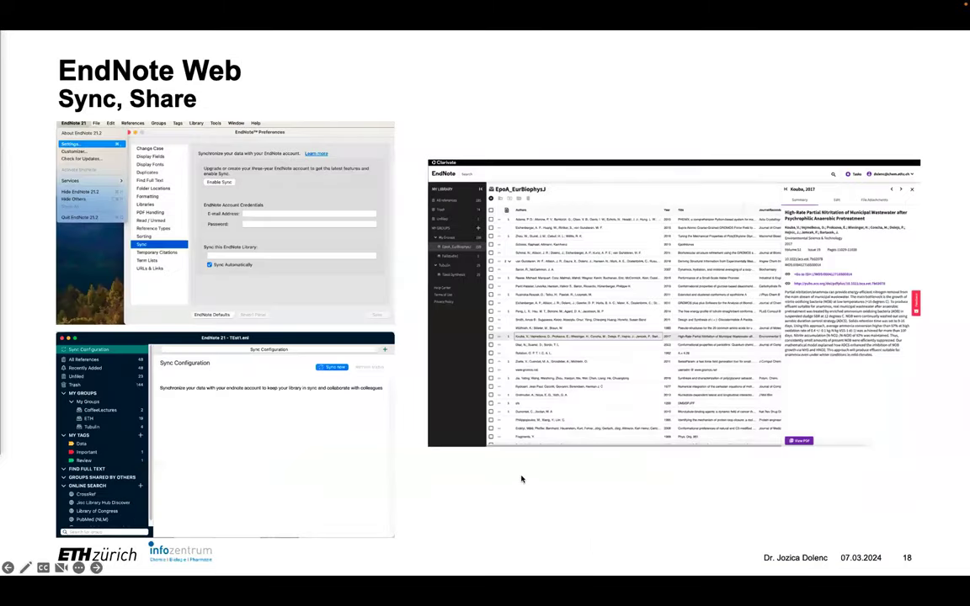